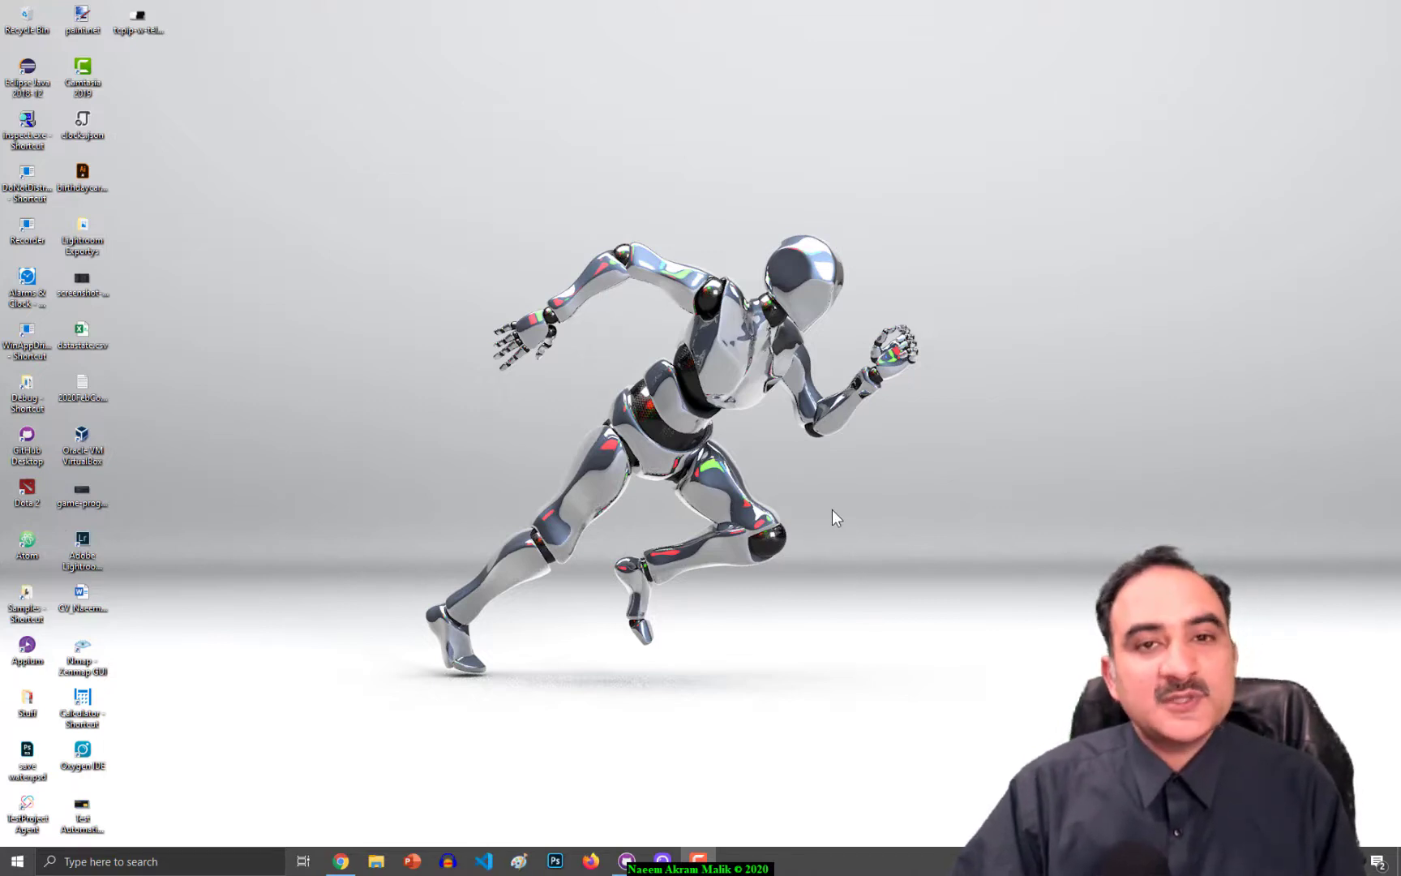
Open the Windows display settings from the desktop and go to the Night light settings
right_click(615, 162)
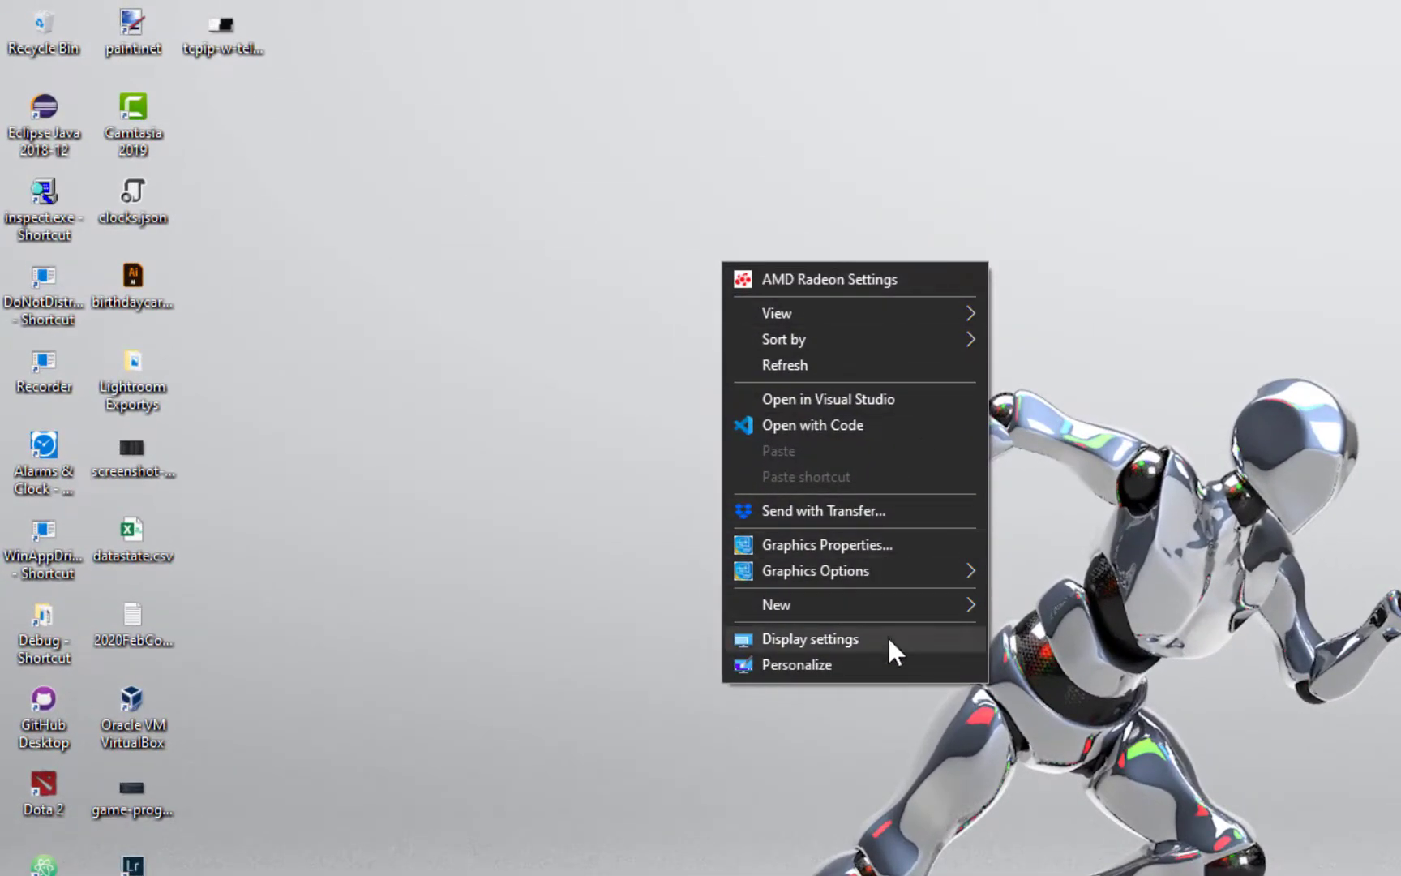
left_click(888, 638)
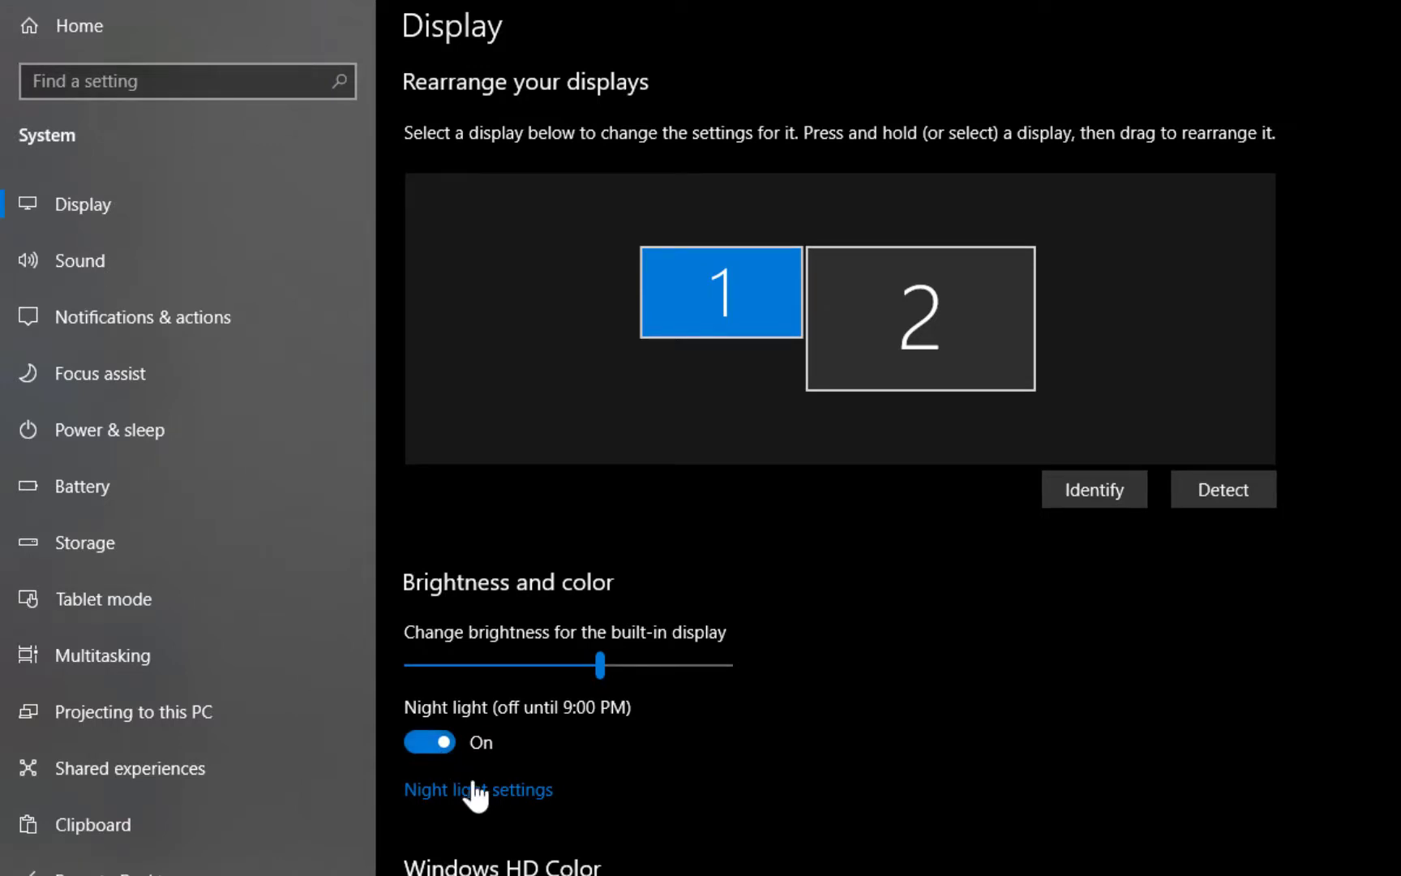
left_click(533, 803)
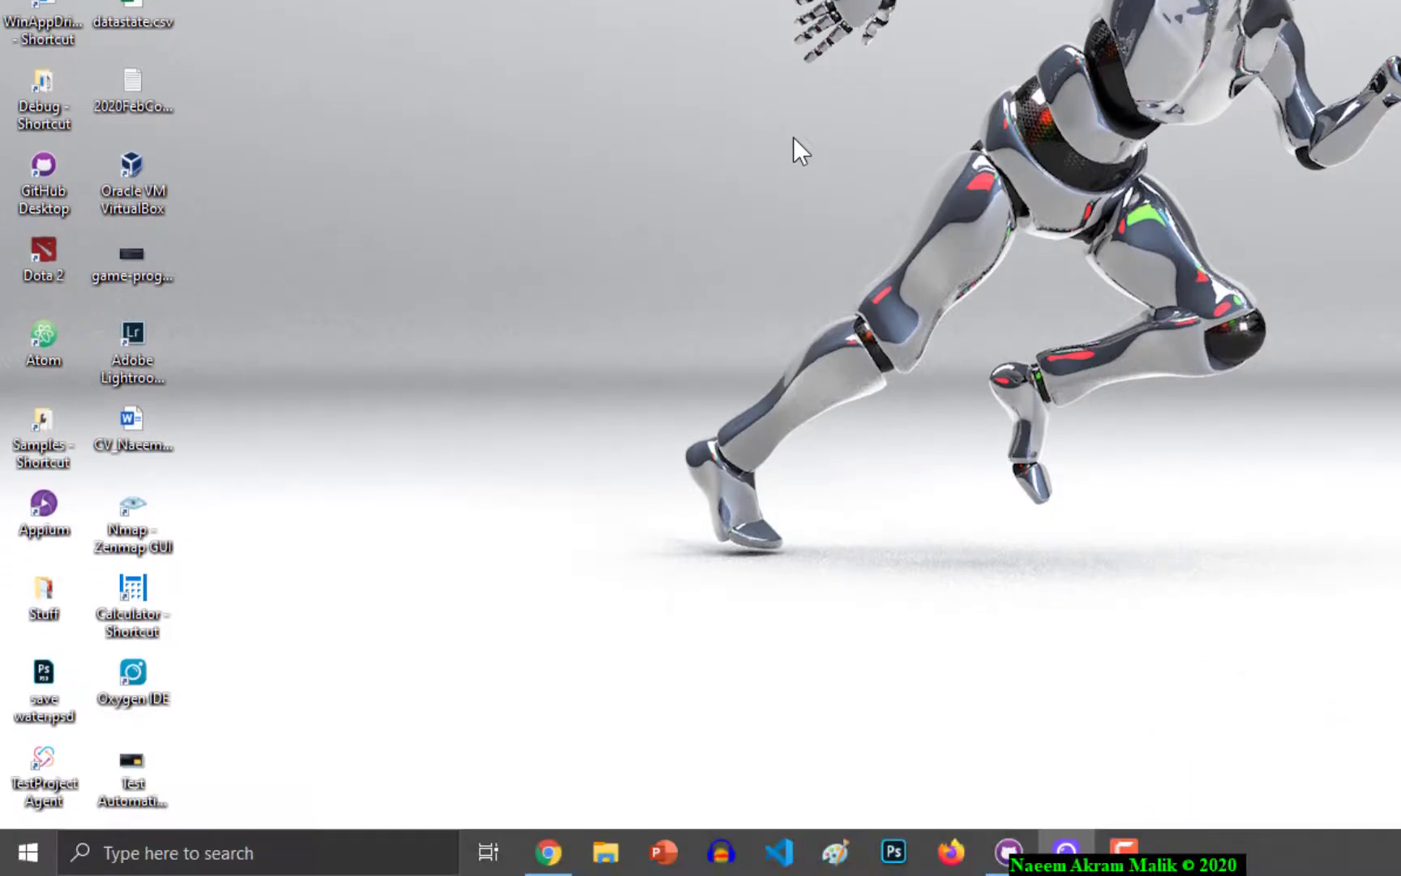
key("super")
type("set")
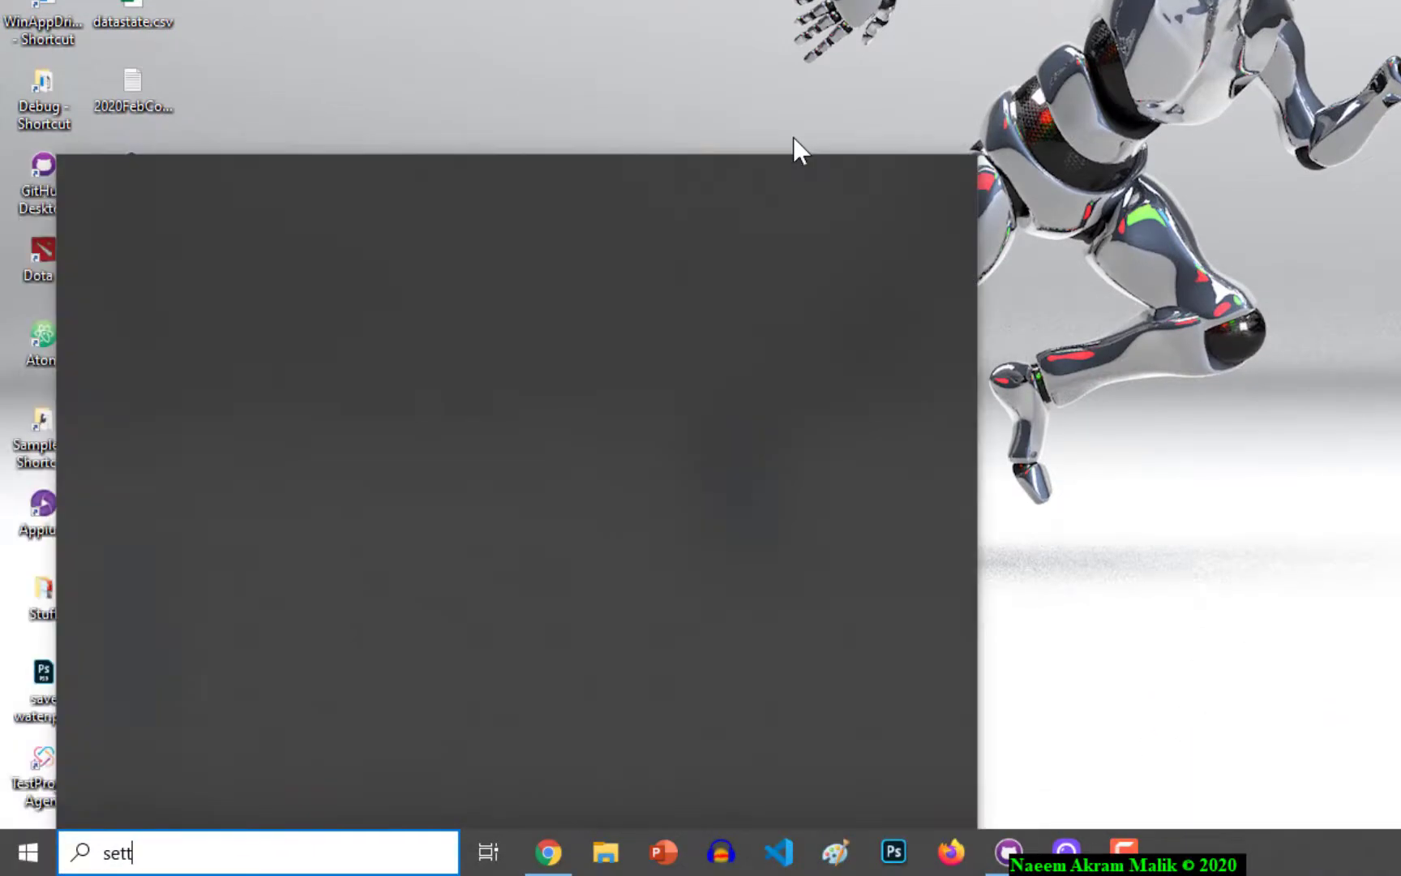
type("t")
key("Escape")
key("super")
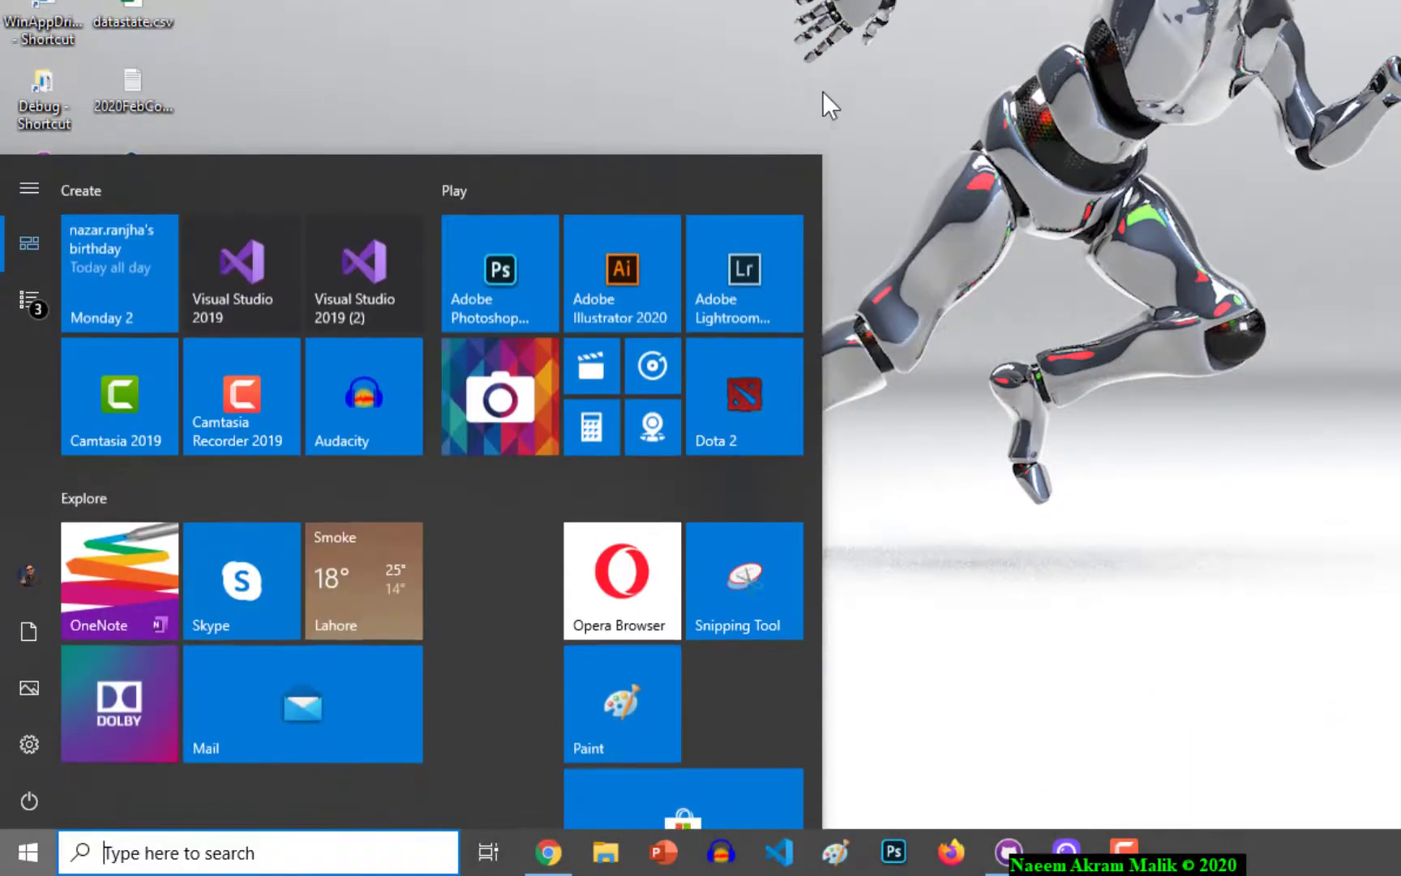
key("Escape")
Open Windows Settings, search for "dark" and open the "Turn on dark mode for apps" result
left_click(40, 857)
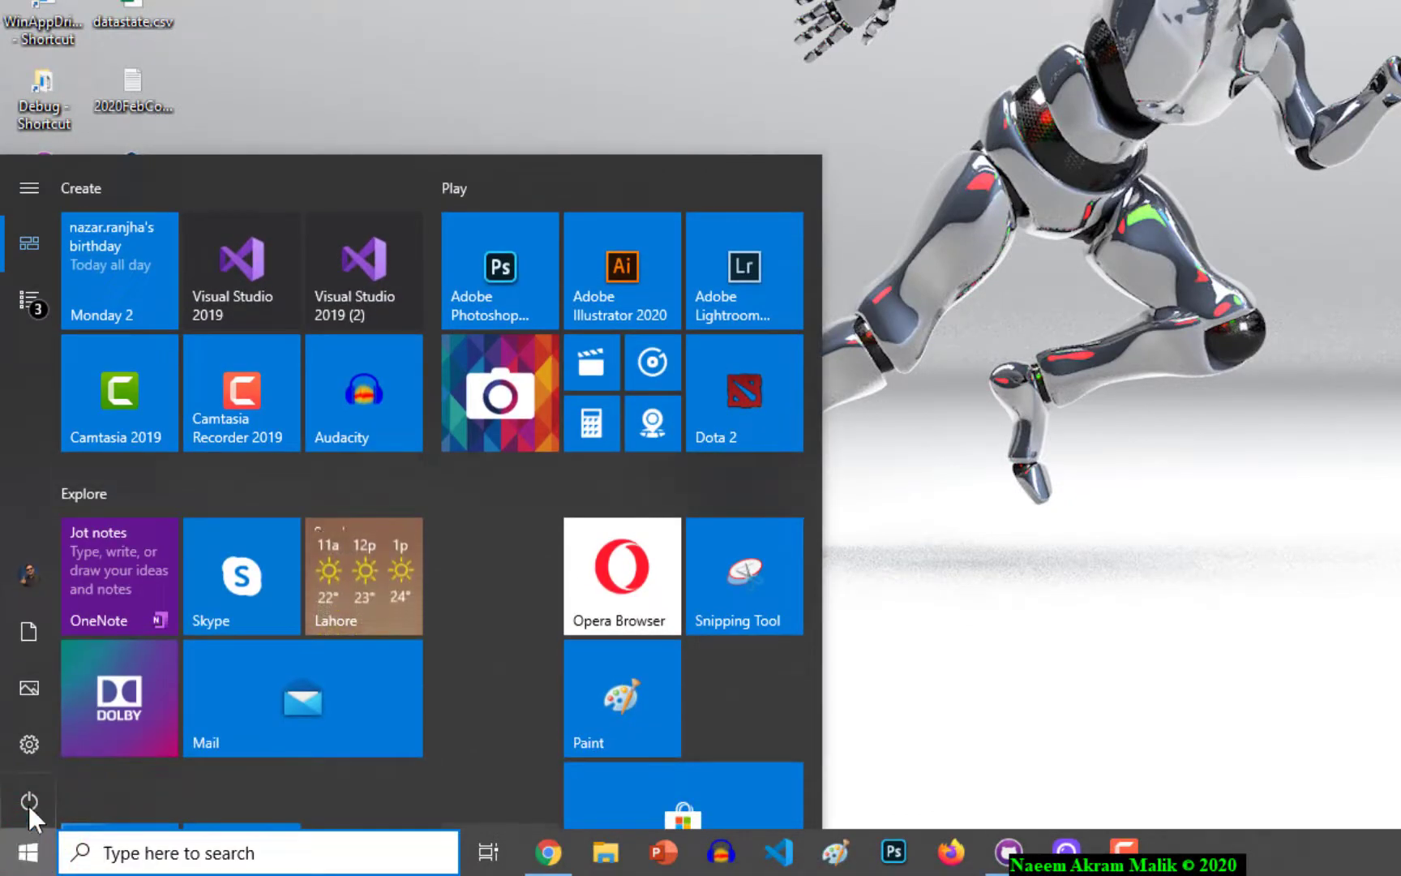
left_click(36, 750)
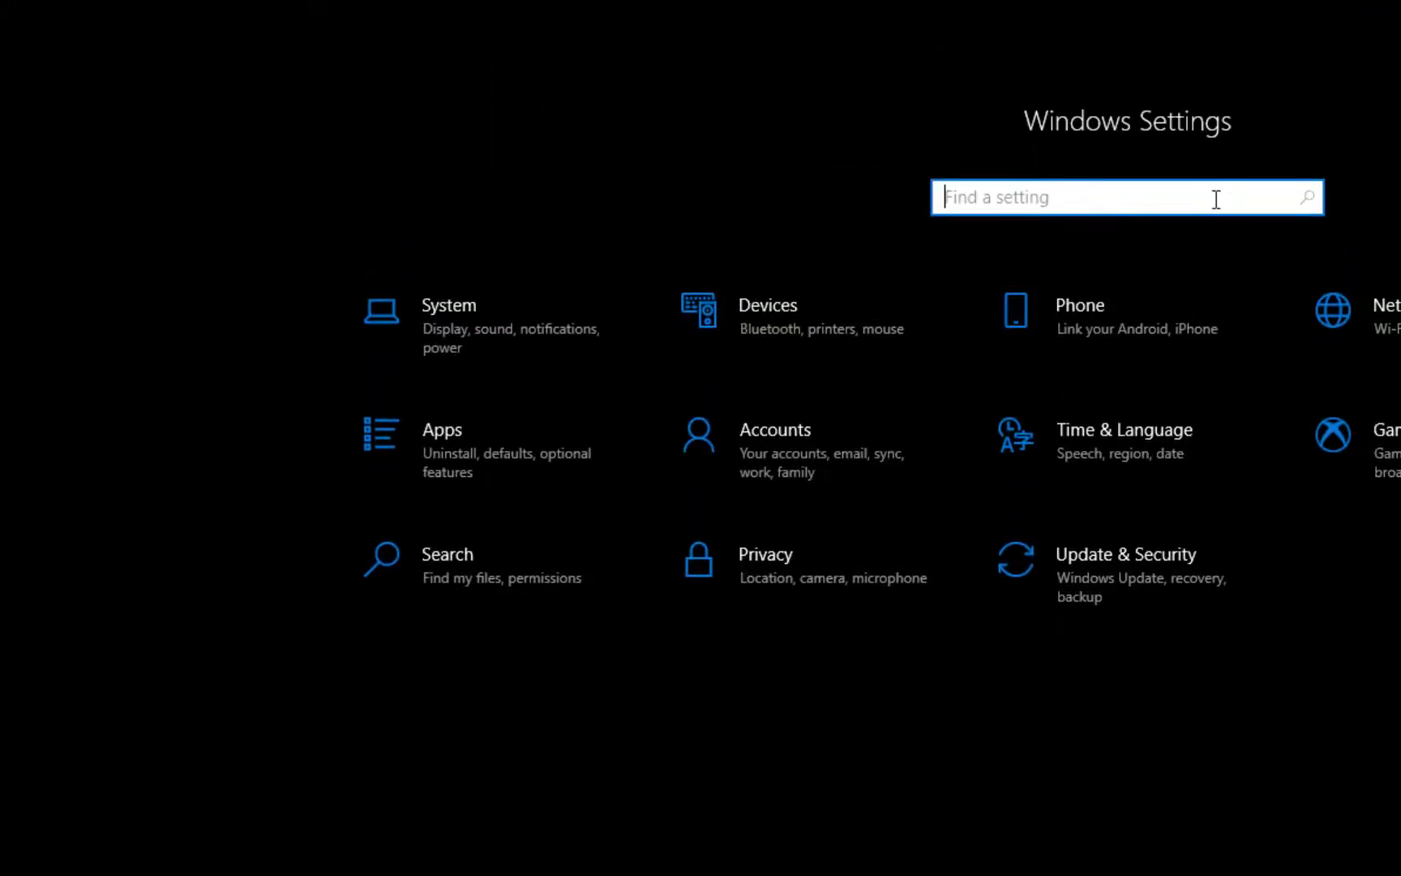
left_click(1214, 197)
type("dark")
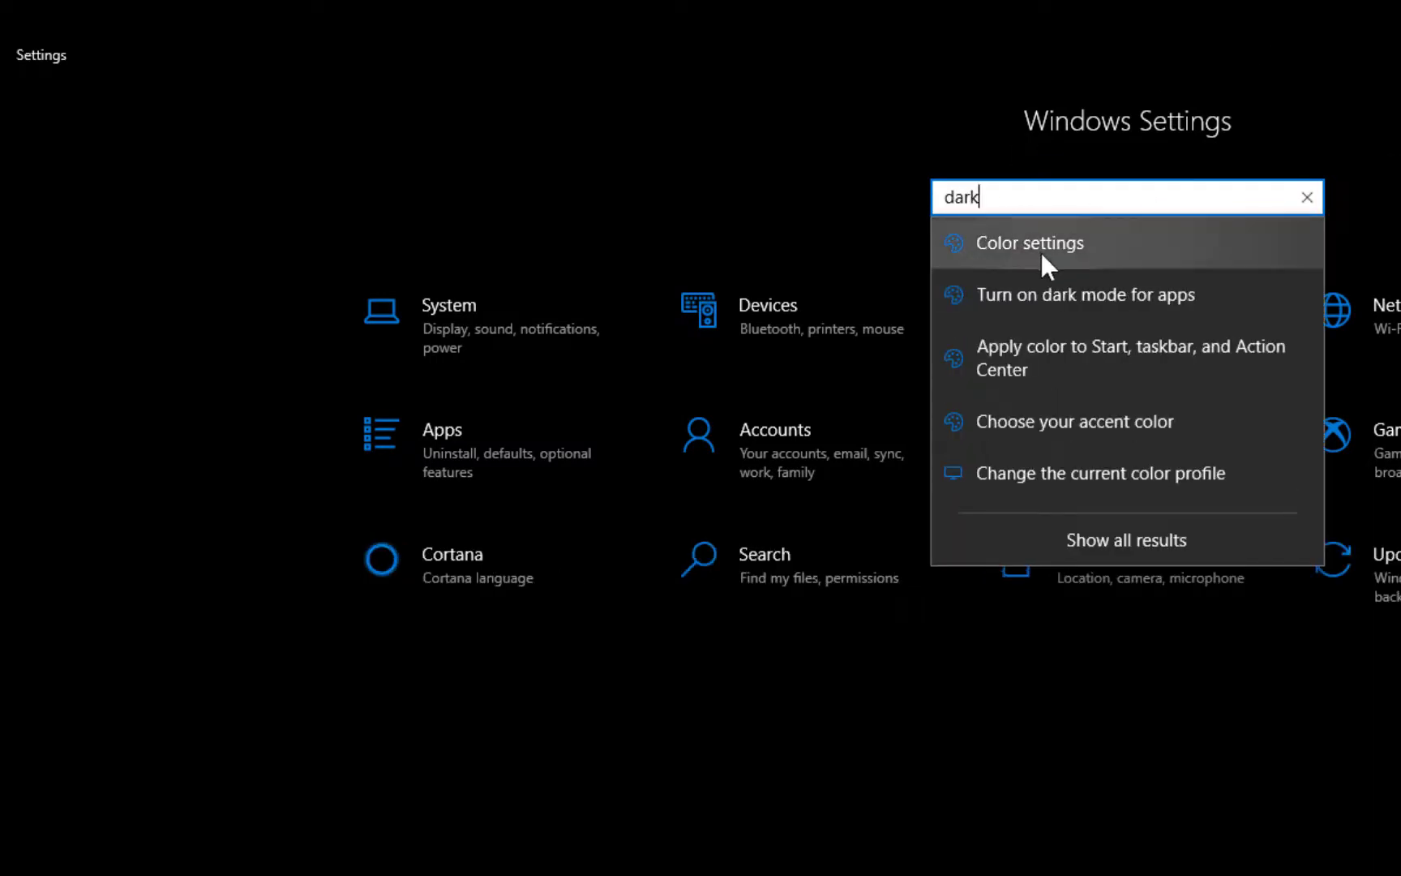
left_click(1143, 294)
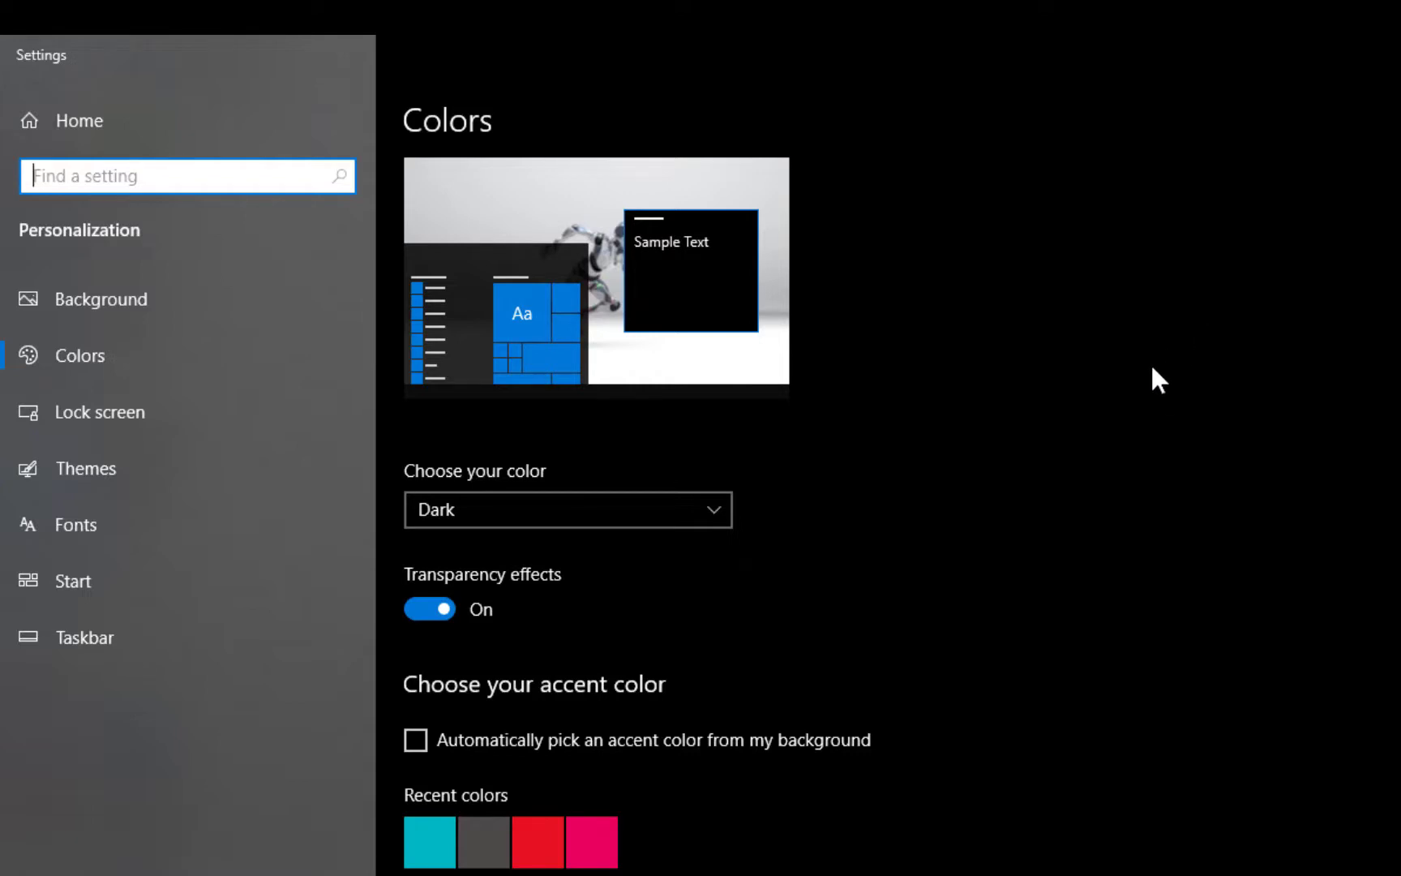
Choose Dark as the Windows color on the Colors page
scroll(1168, 696, "down", 3)
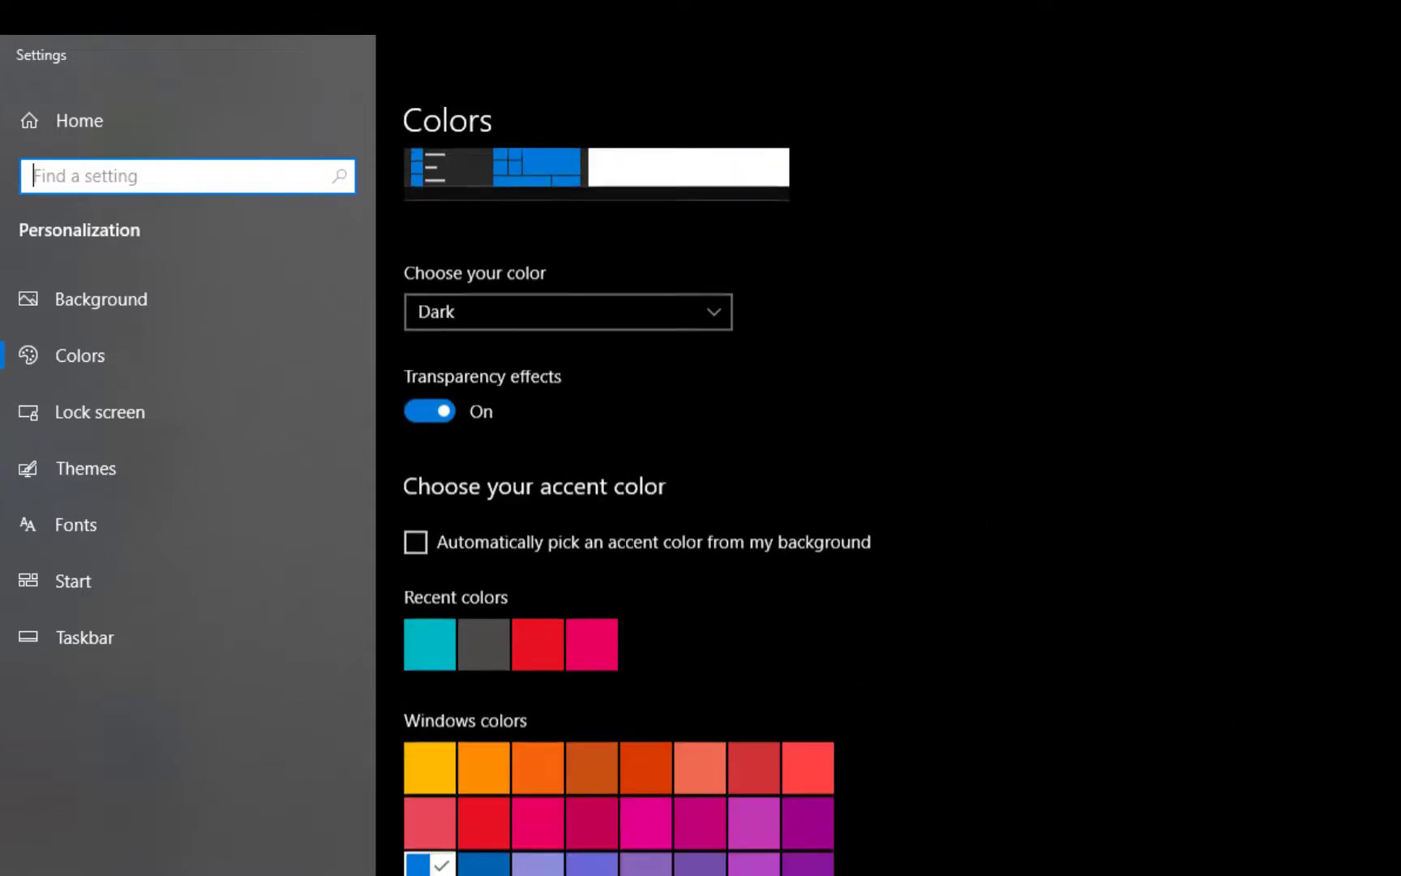
scroll(637, 515, "up", 3)
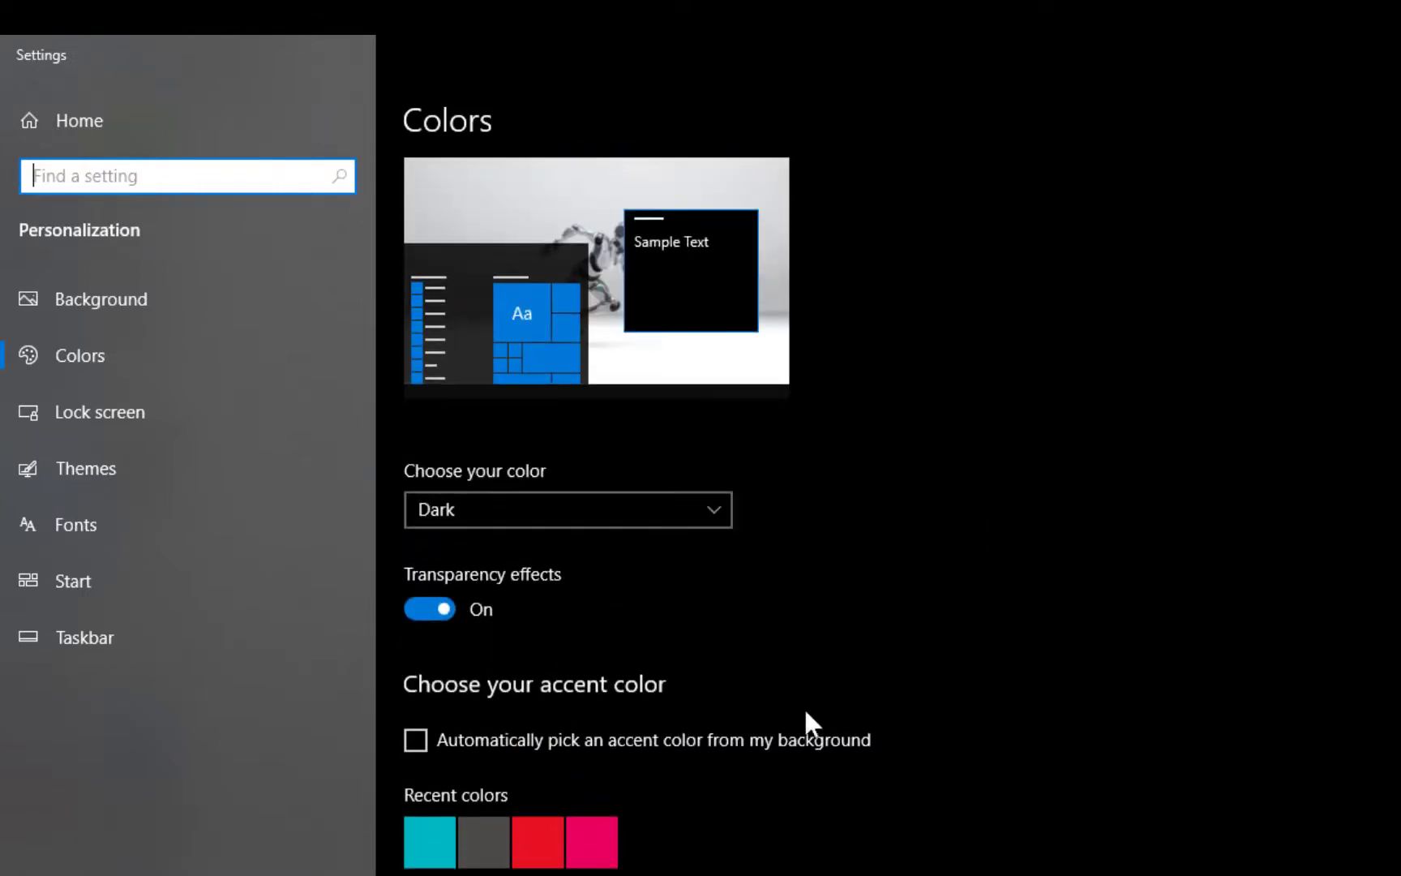
left_click(595, 503)
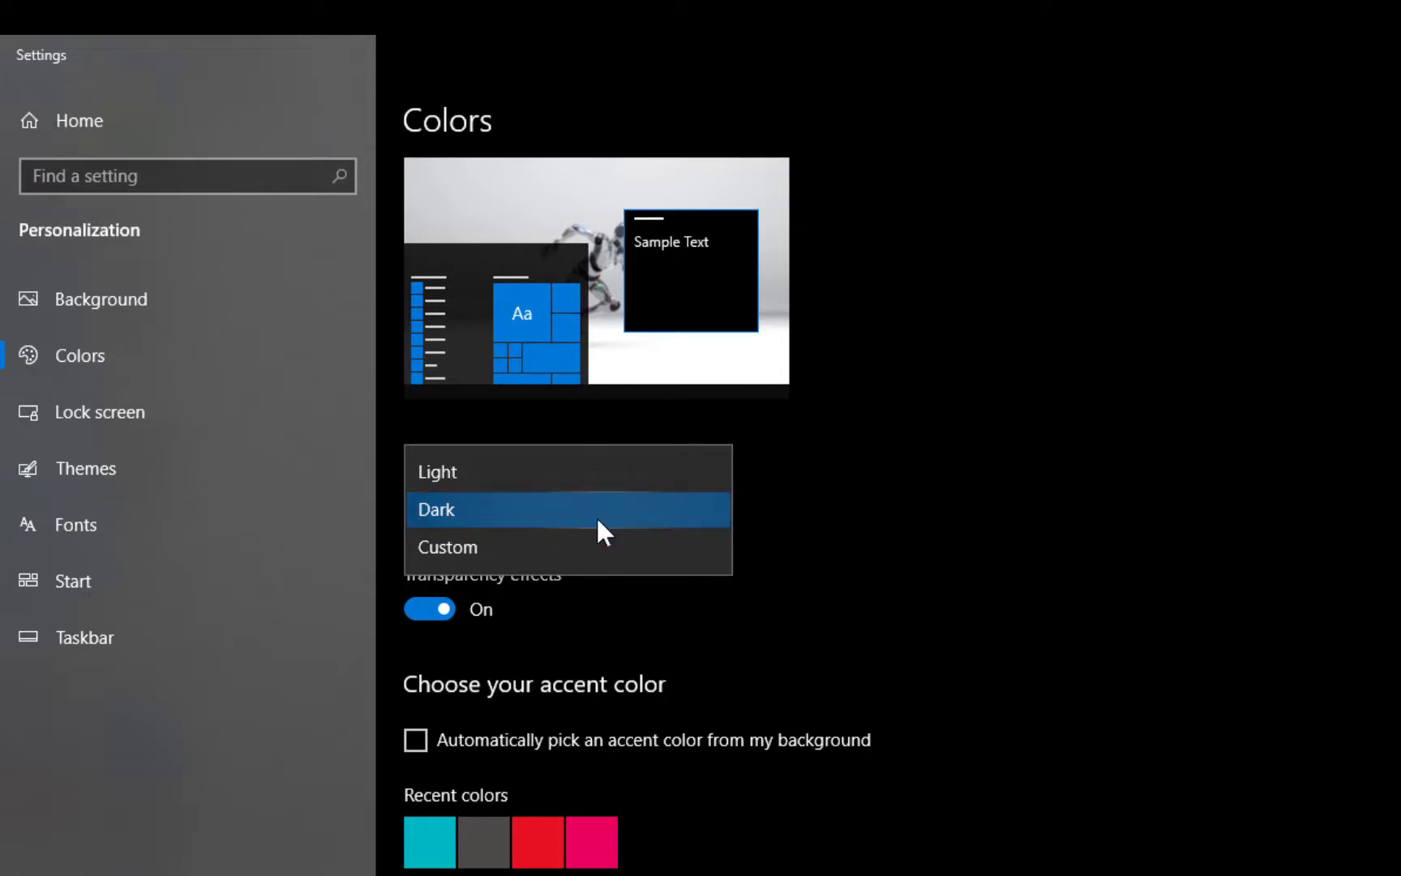
left_click(595, 516)
Show the accent color on Start, taskbar, action center, title bars and window borders, and choose the recent dark gray as accent
scroll(1205, 577, "down", 3)
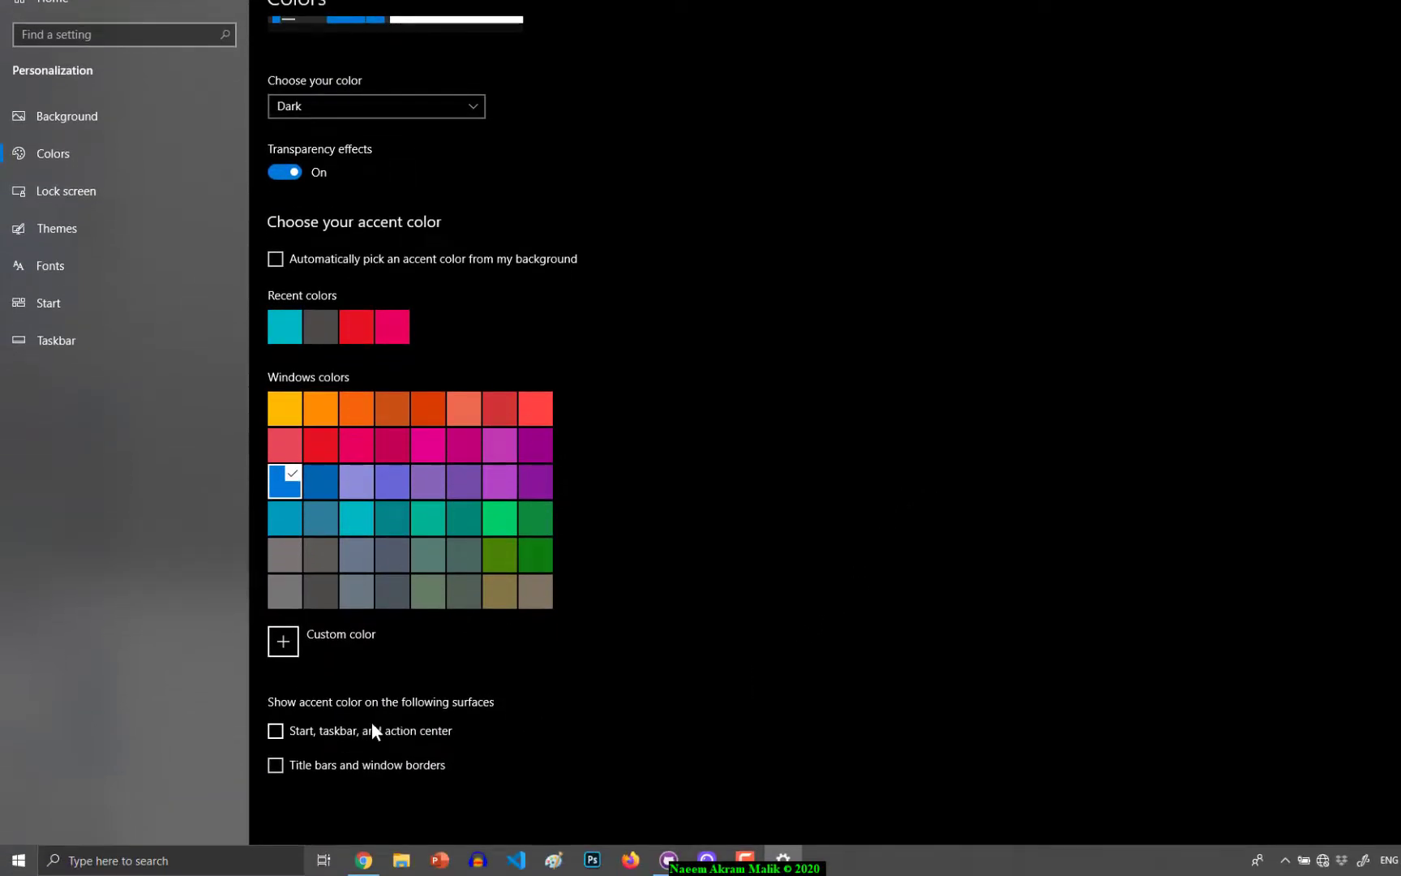
left_click(350, 727)
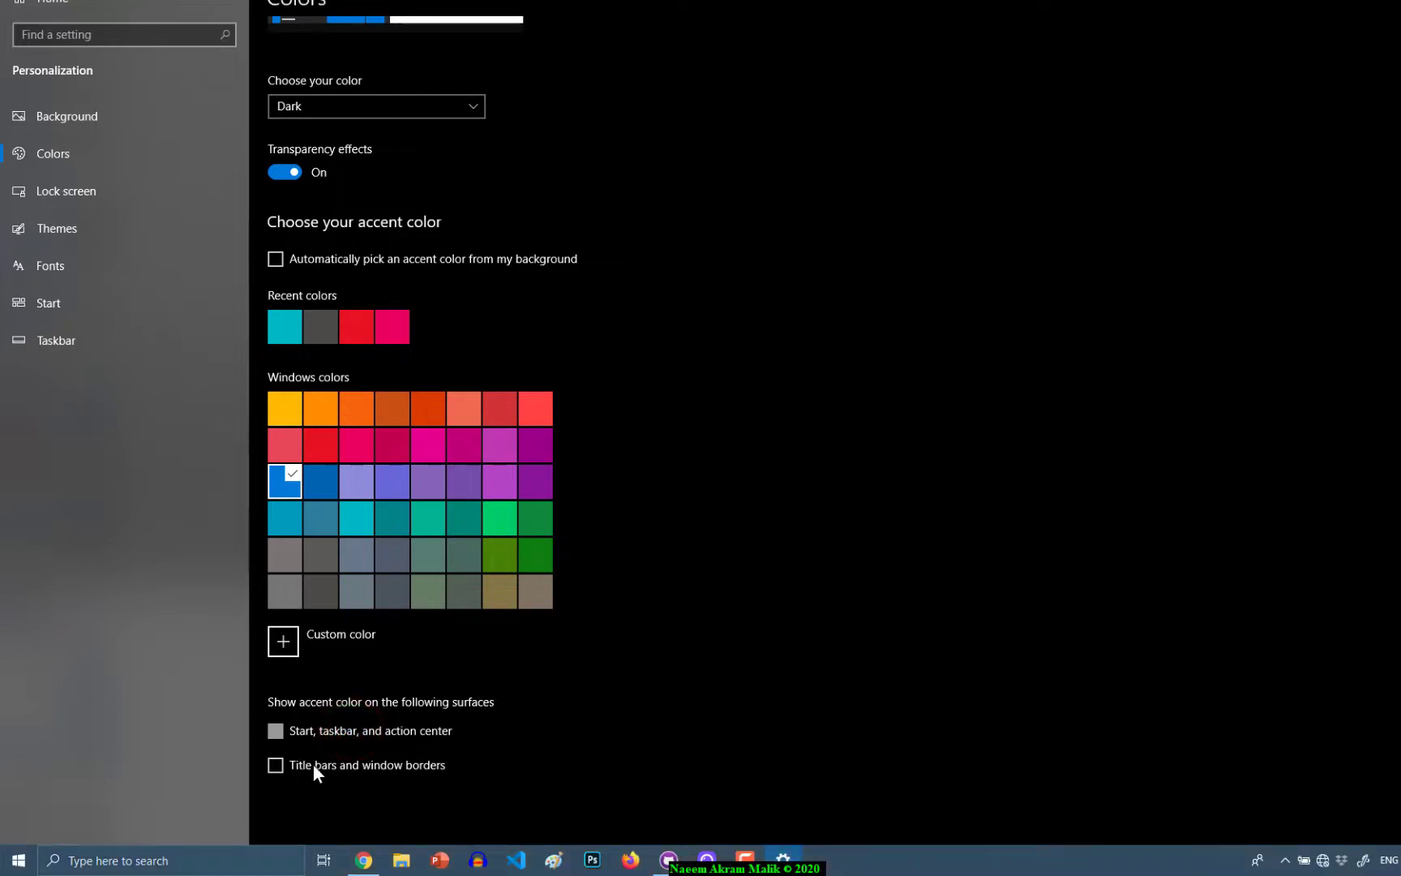
left_click(313, 764)
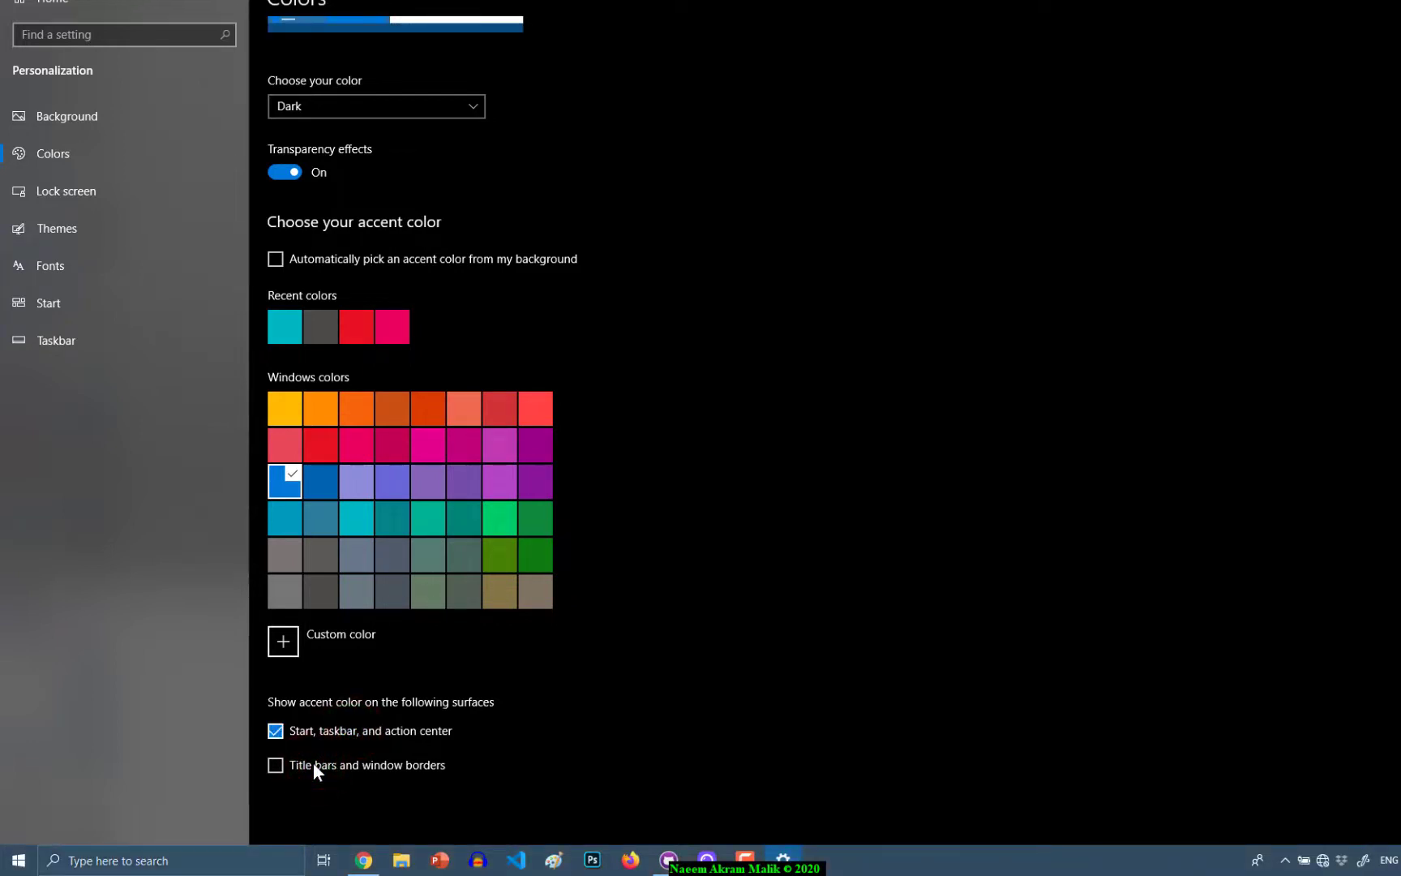
left_click(313, 330)
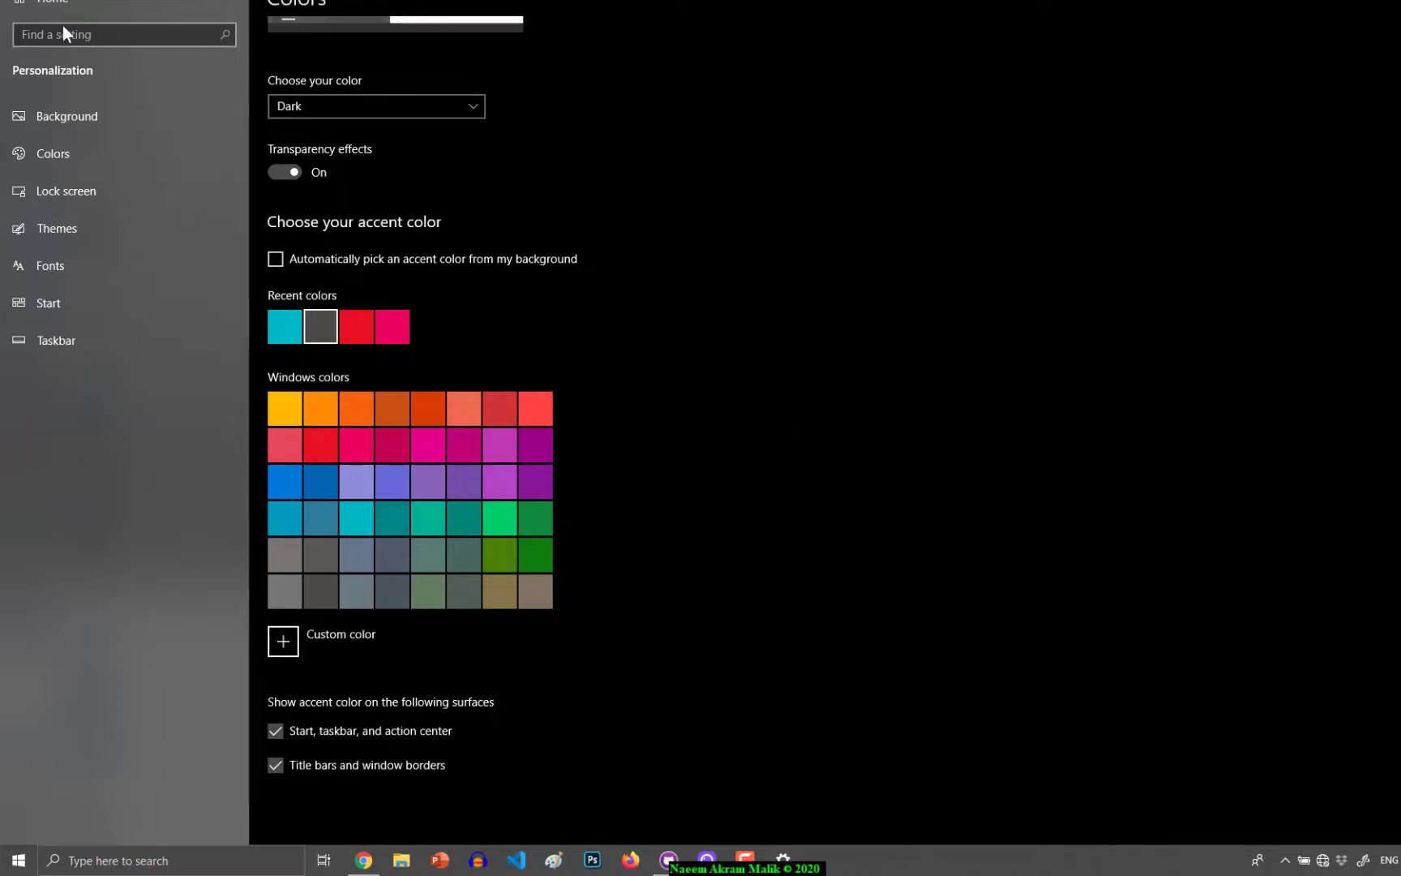
Switch the Windows color to Light
left_click(957, 187)
scroll(1079, 278, "up", 3)
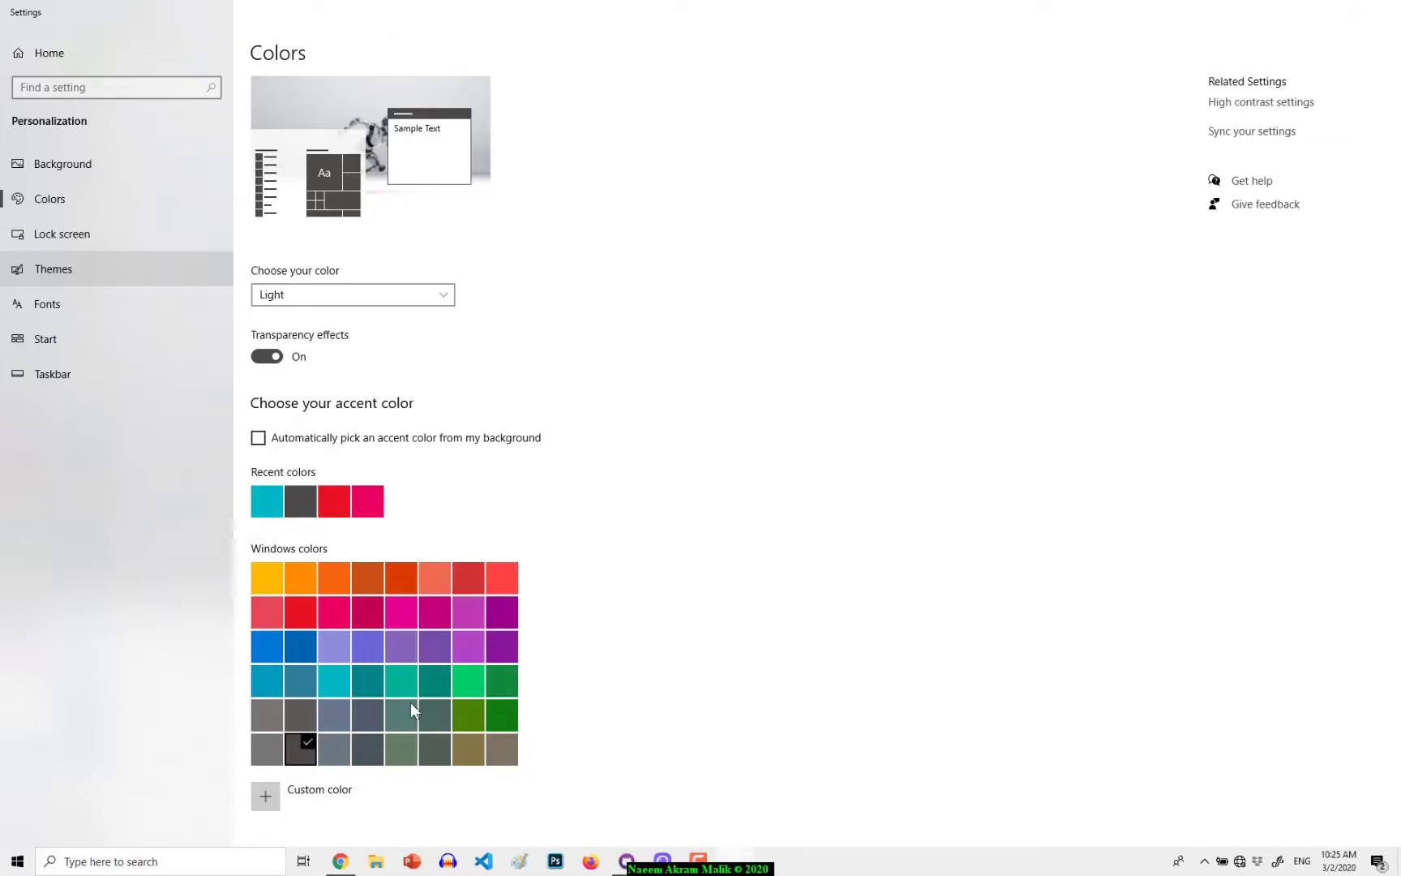
left_click(328, 301)
left_click(343, 295)
left_click(435, 296)
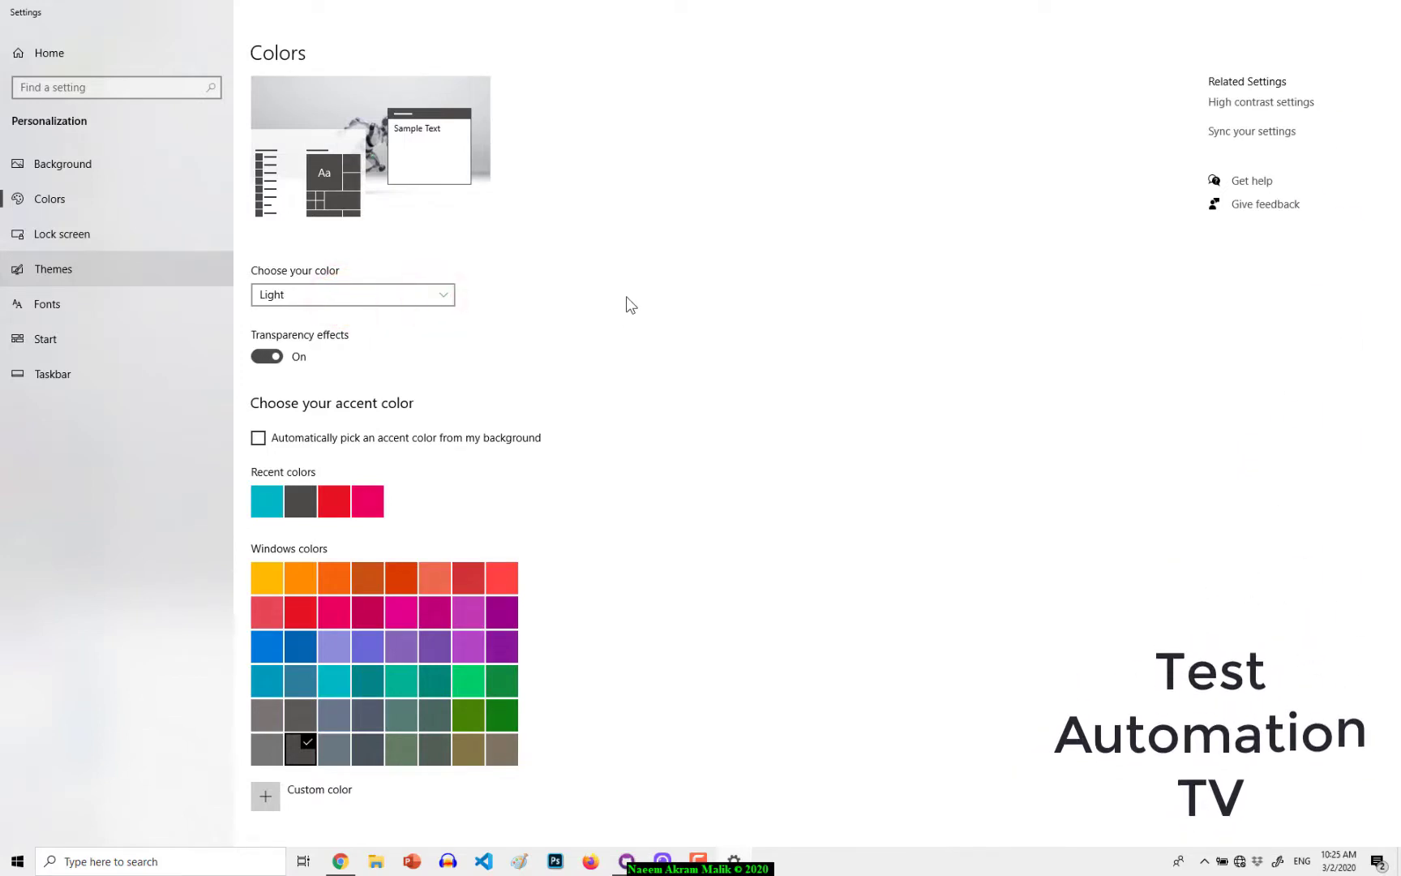
Set the Windows color back to Dark
scroll(562, 292, "down", 2)
left_click(413, 156)
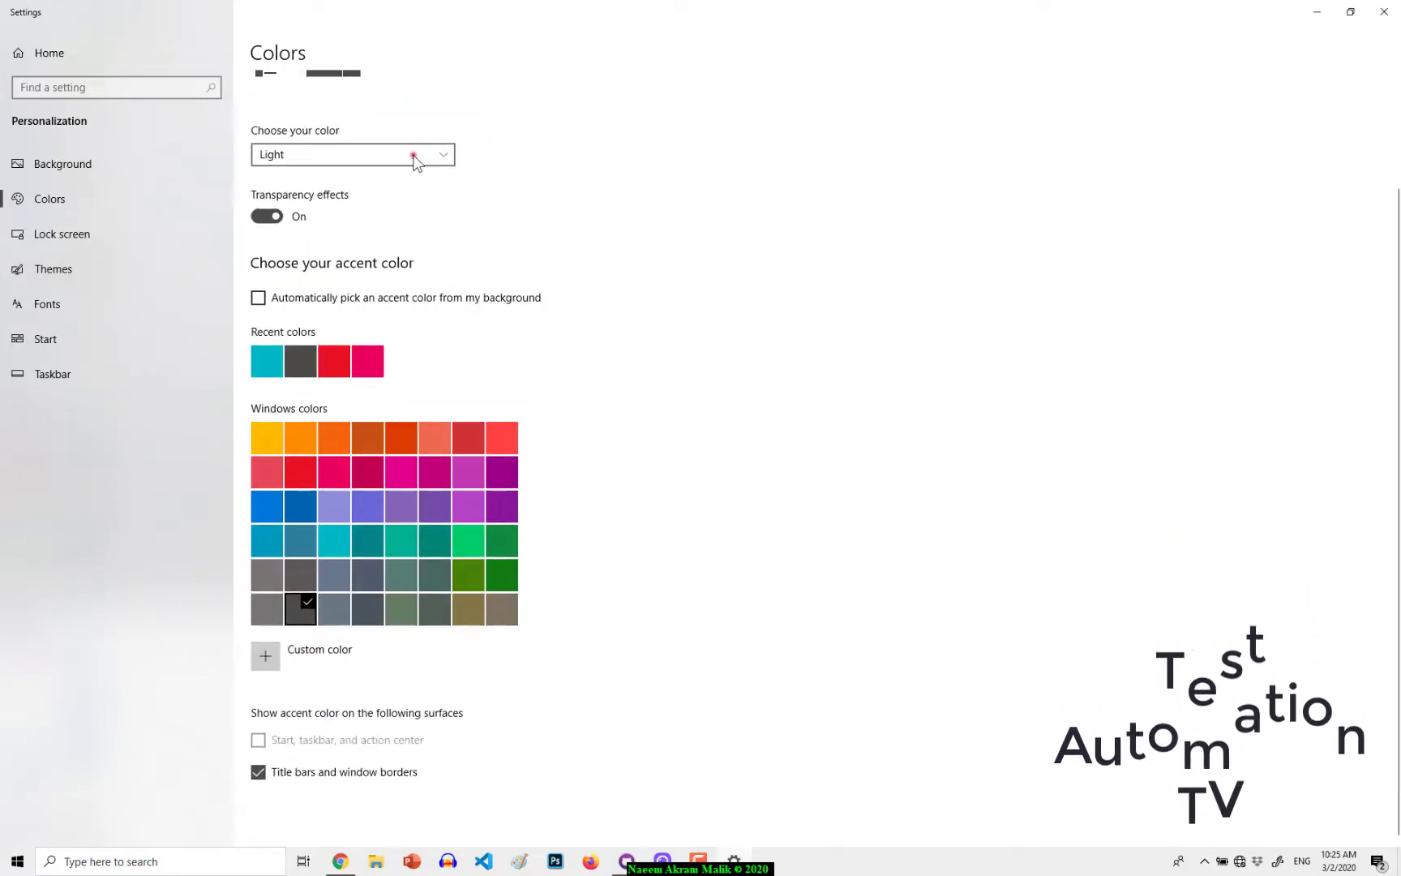
left_click(375, 179)
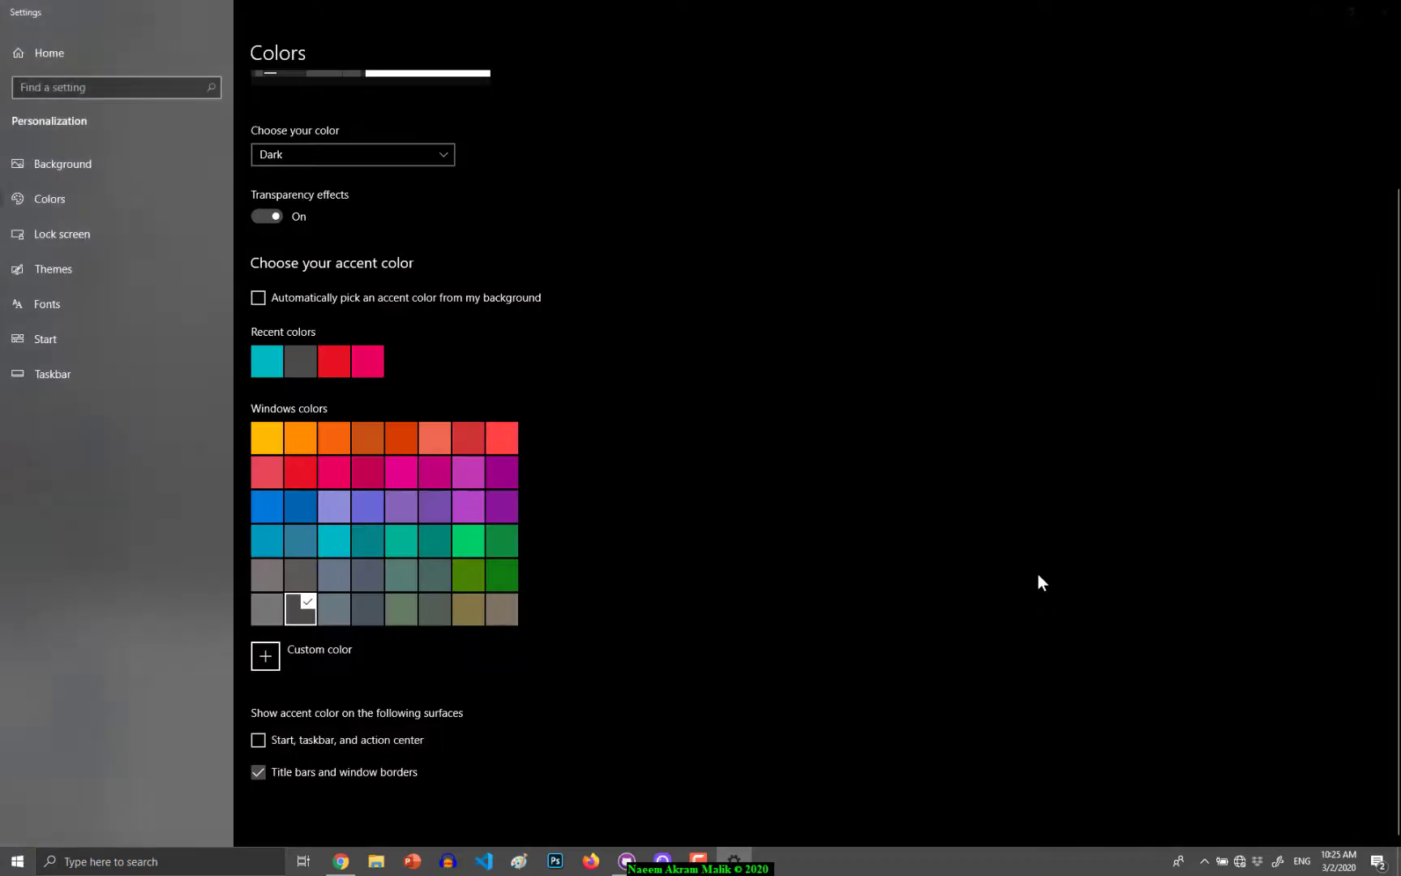
left_click(803, 333)
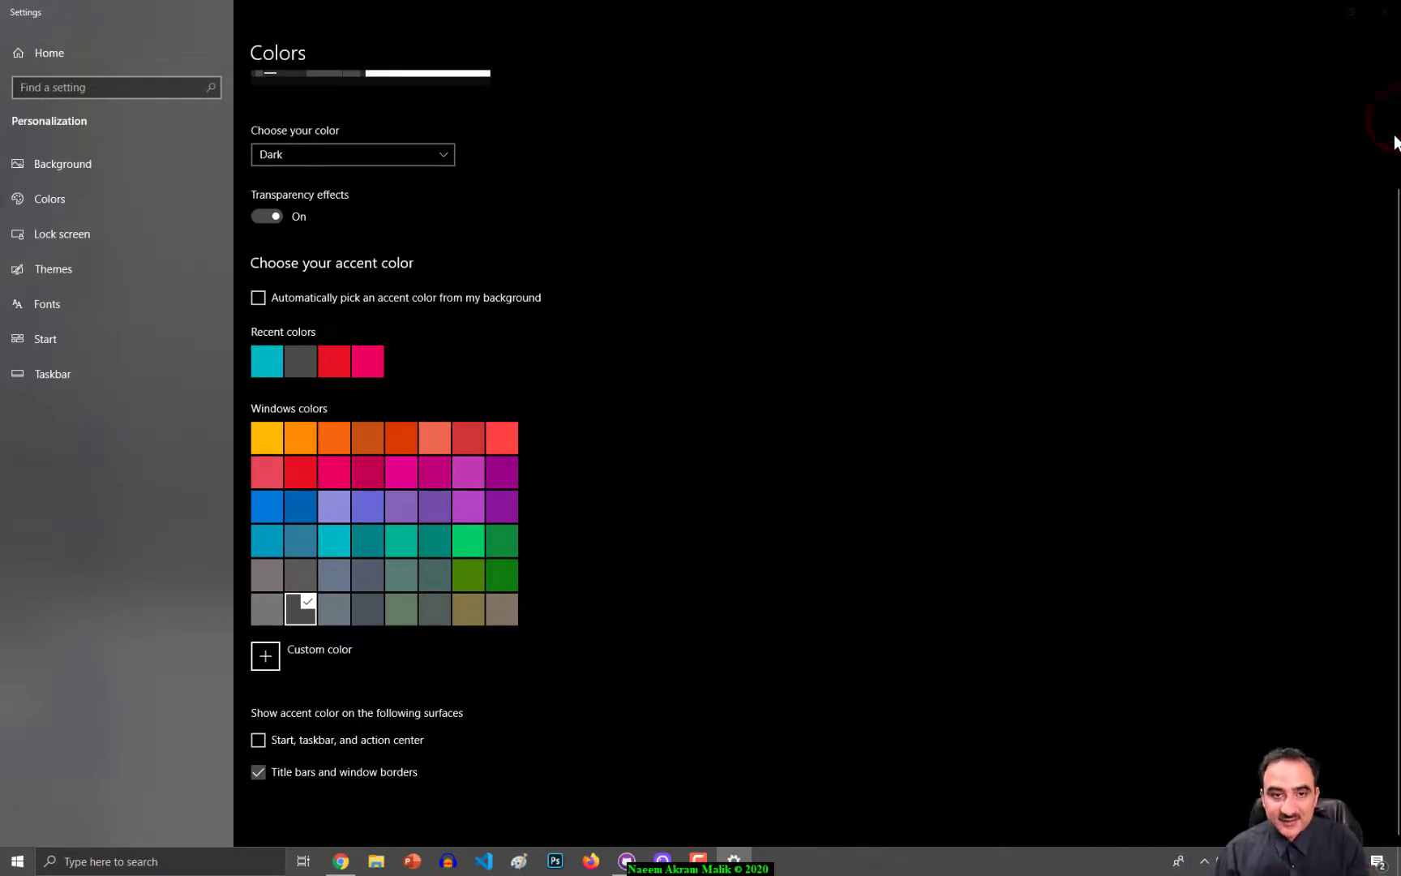
Search for "dark" from the Settings home page and minimize the Settings window
scroll(1393, 137, "up", 3)
scroll(1395, 141, "down", 1)
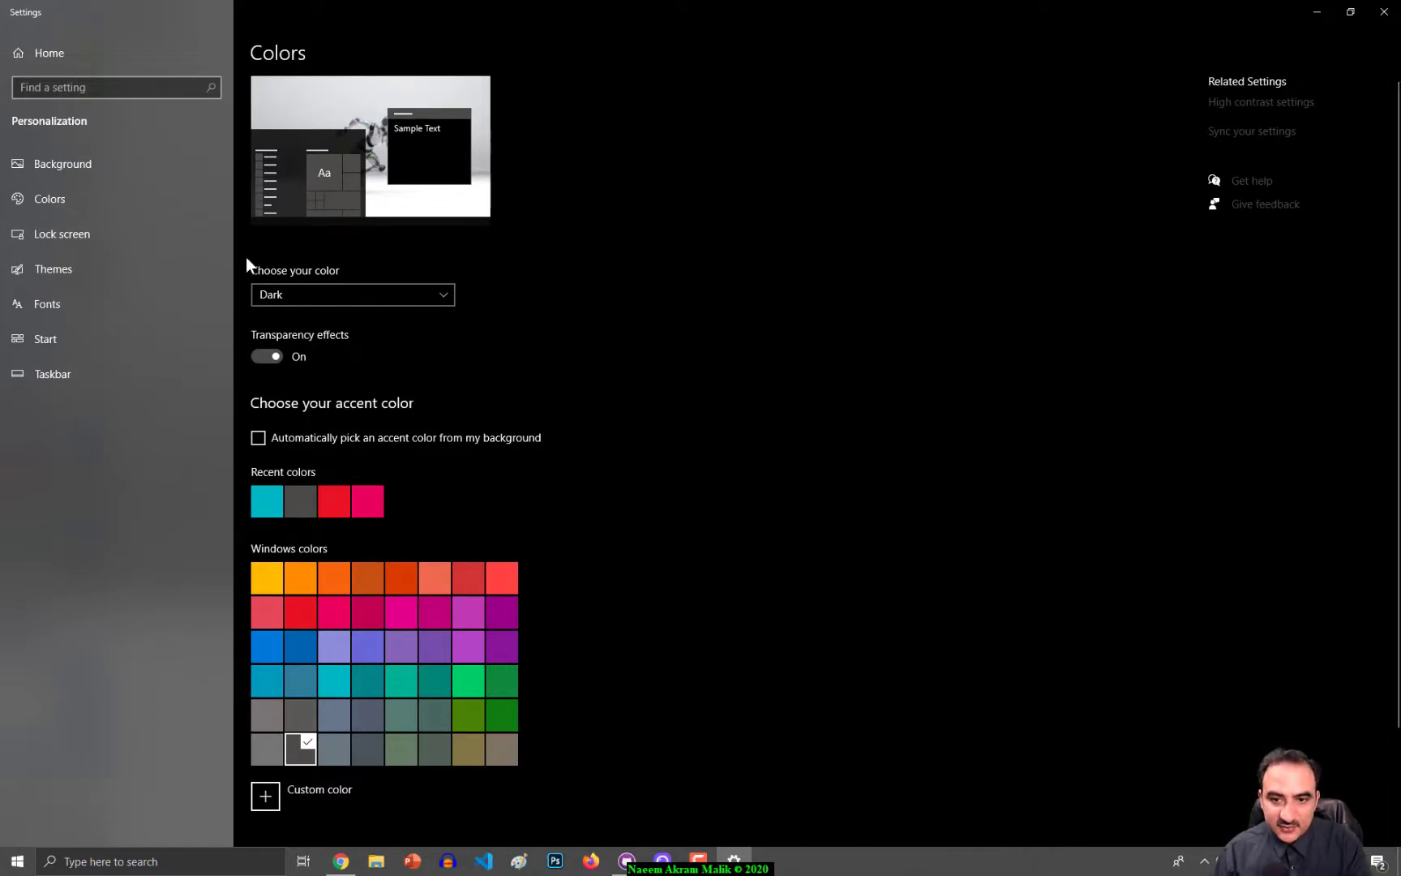
left_click(50, 54)
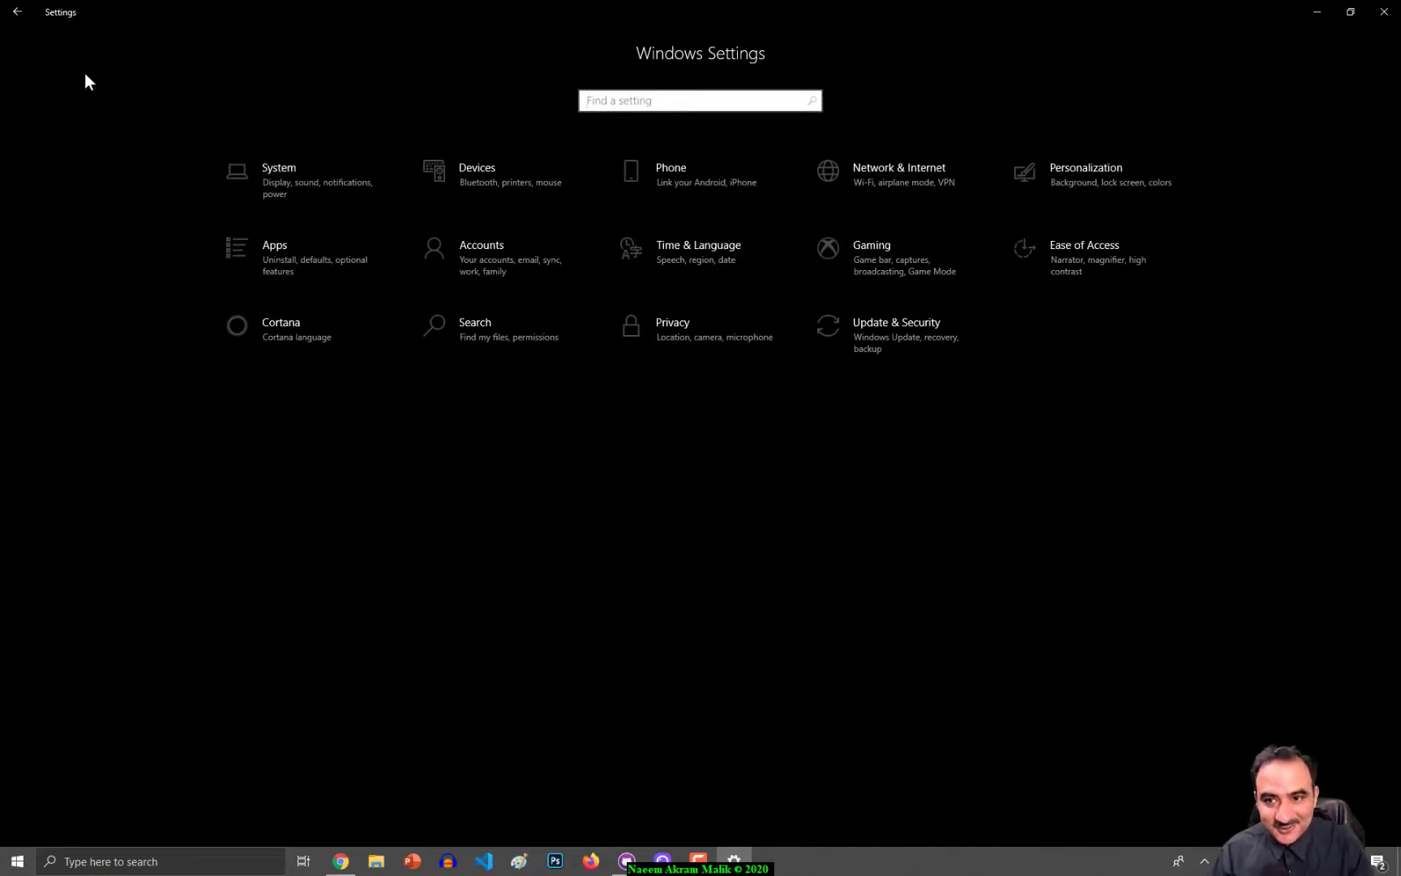
left_click(696, 96)
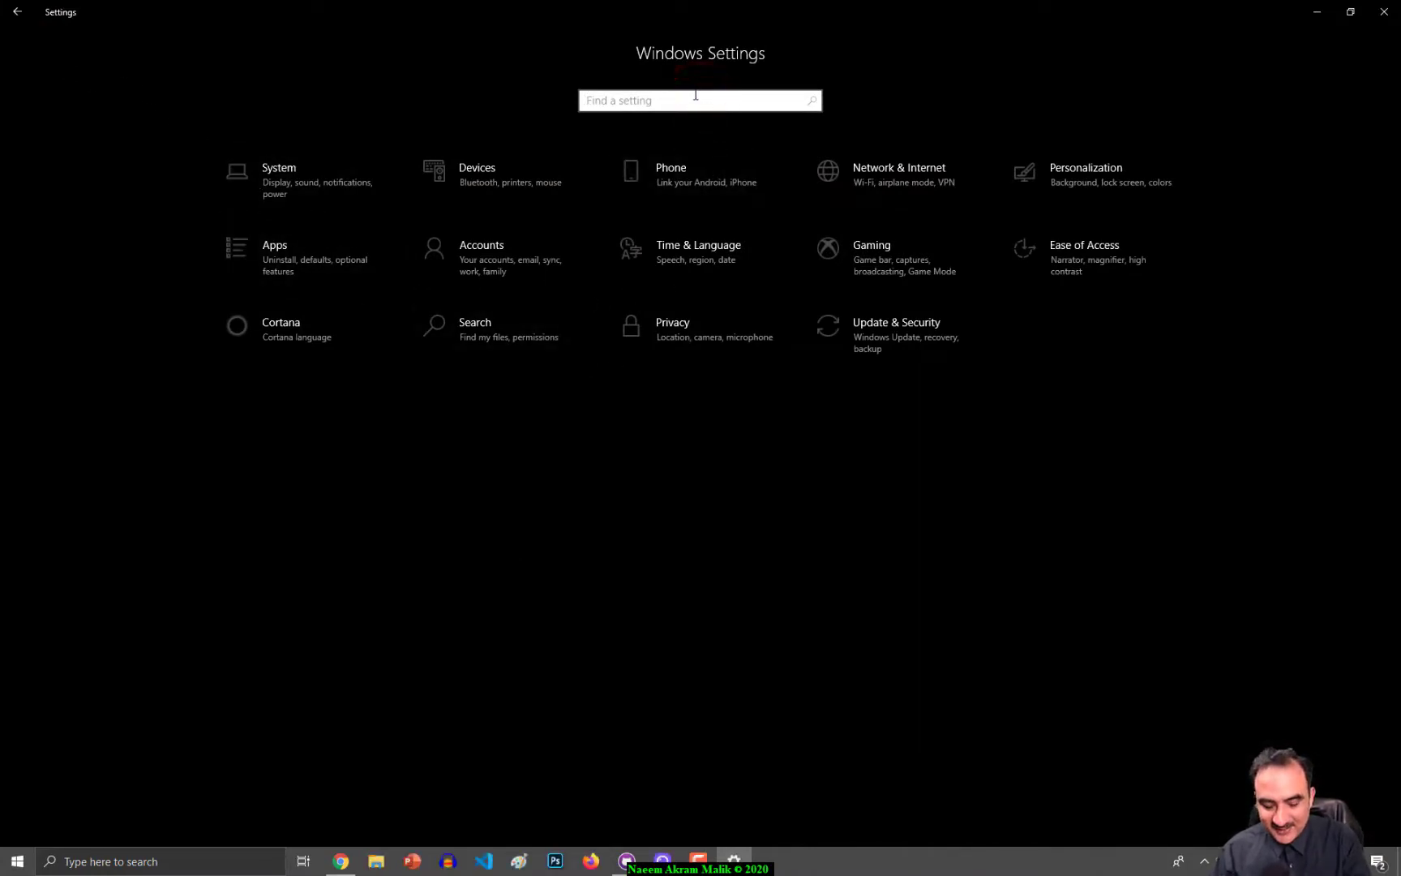
type("dark")
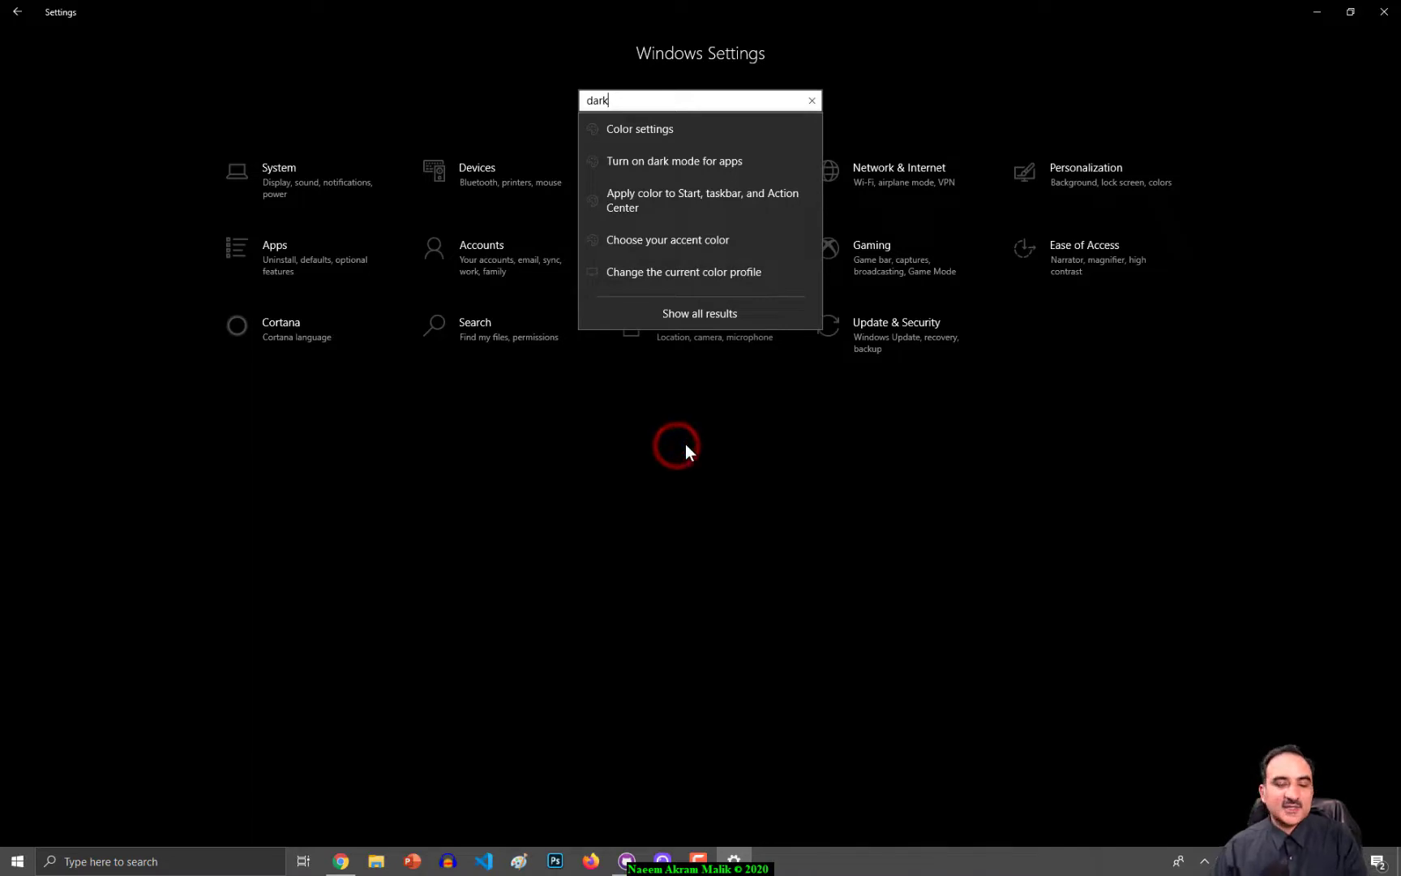
left_click(858, 526)
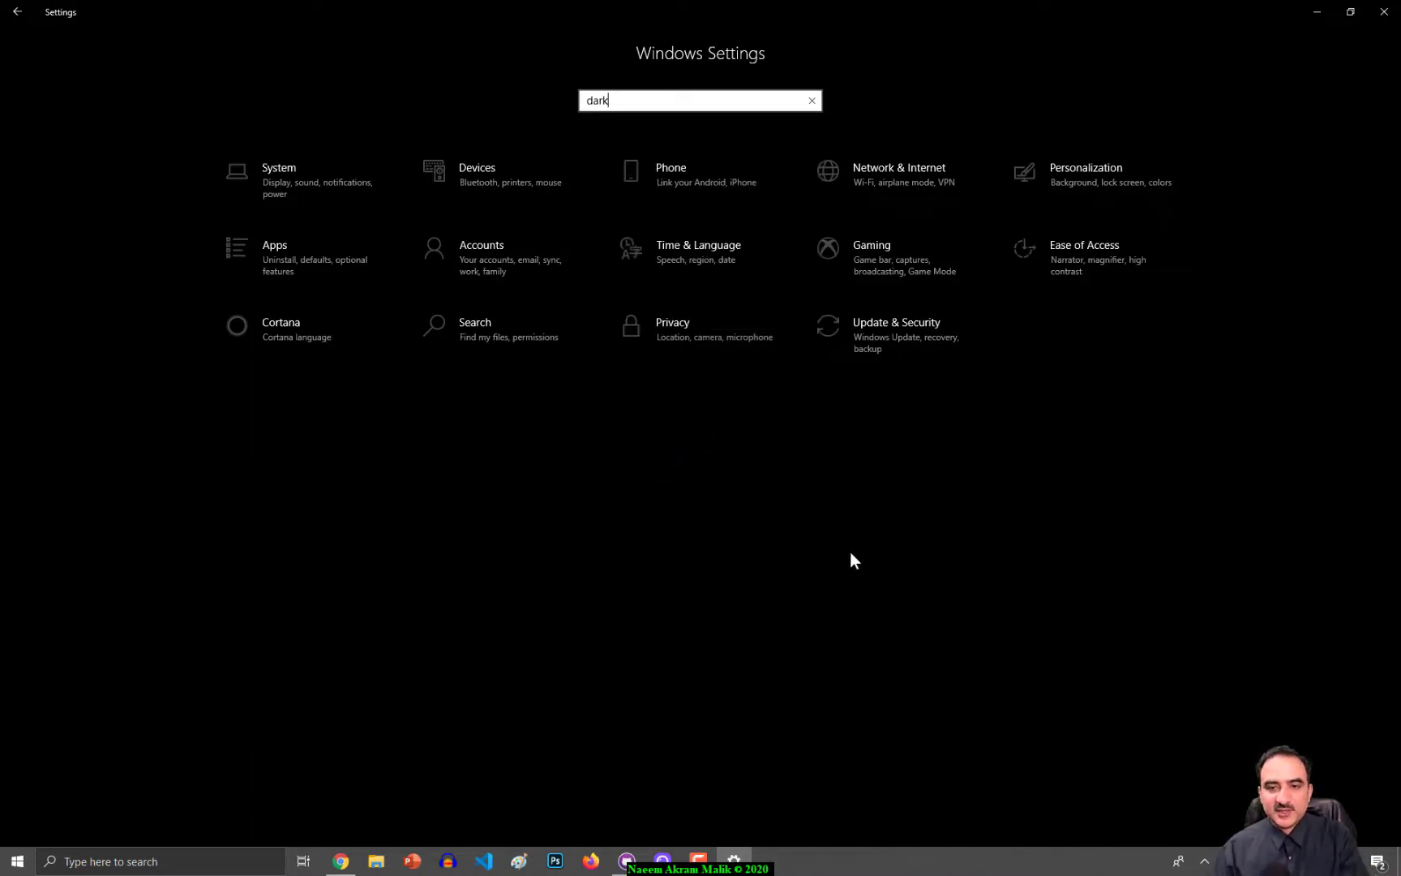
left_click(661, 101)
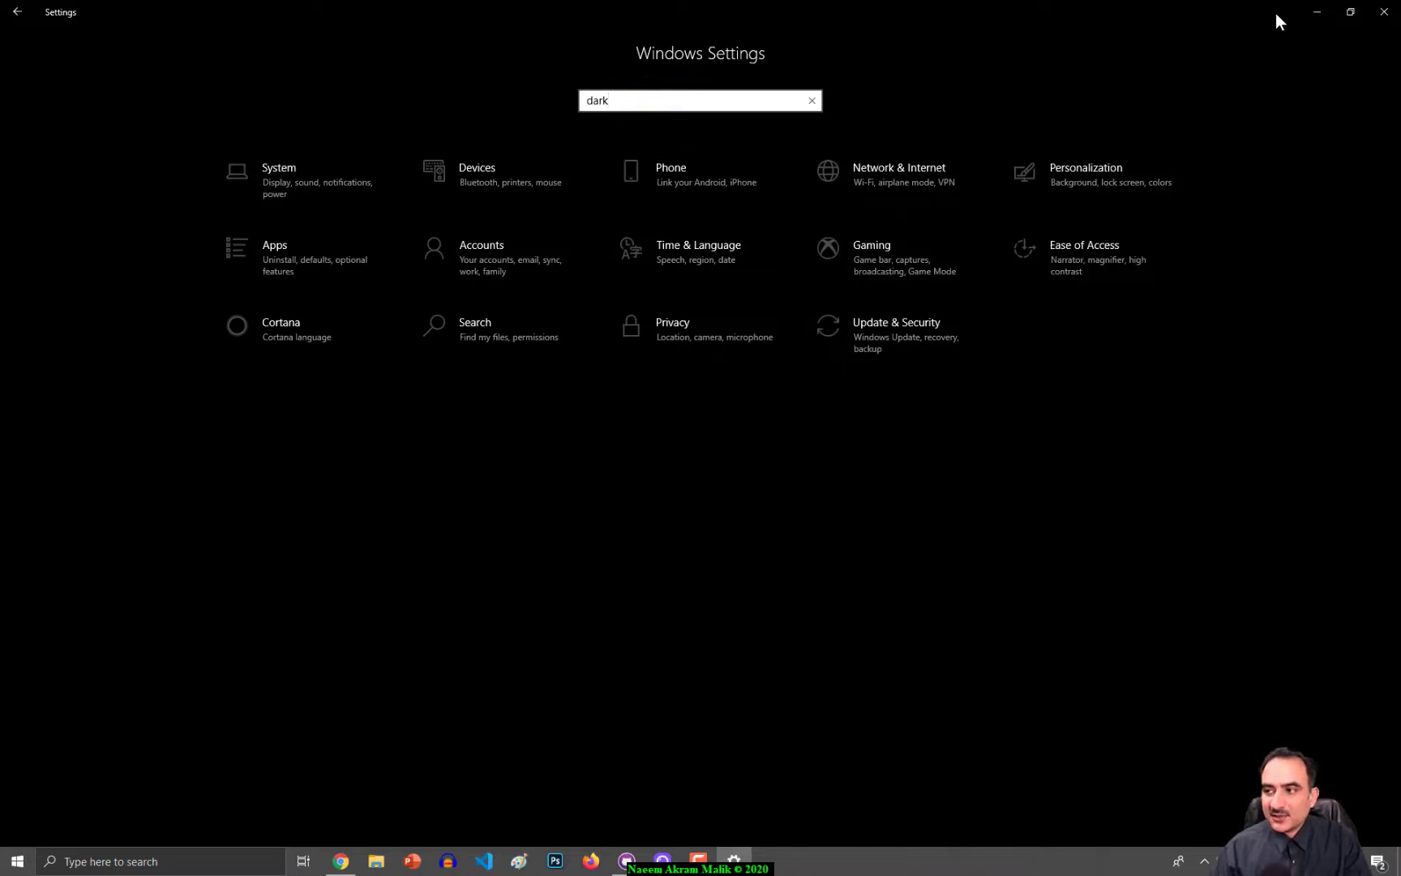
left_click(1327, 8)
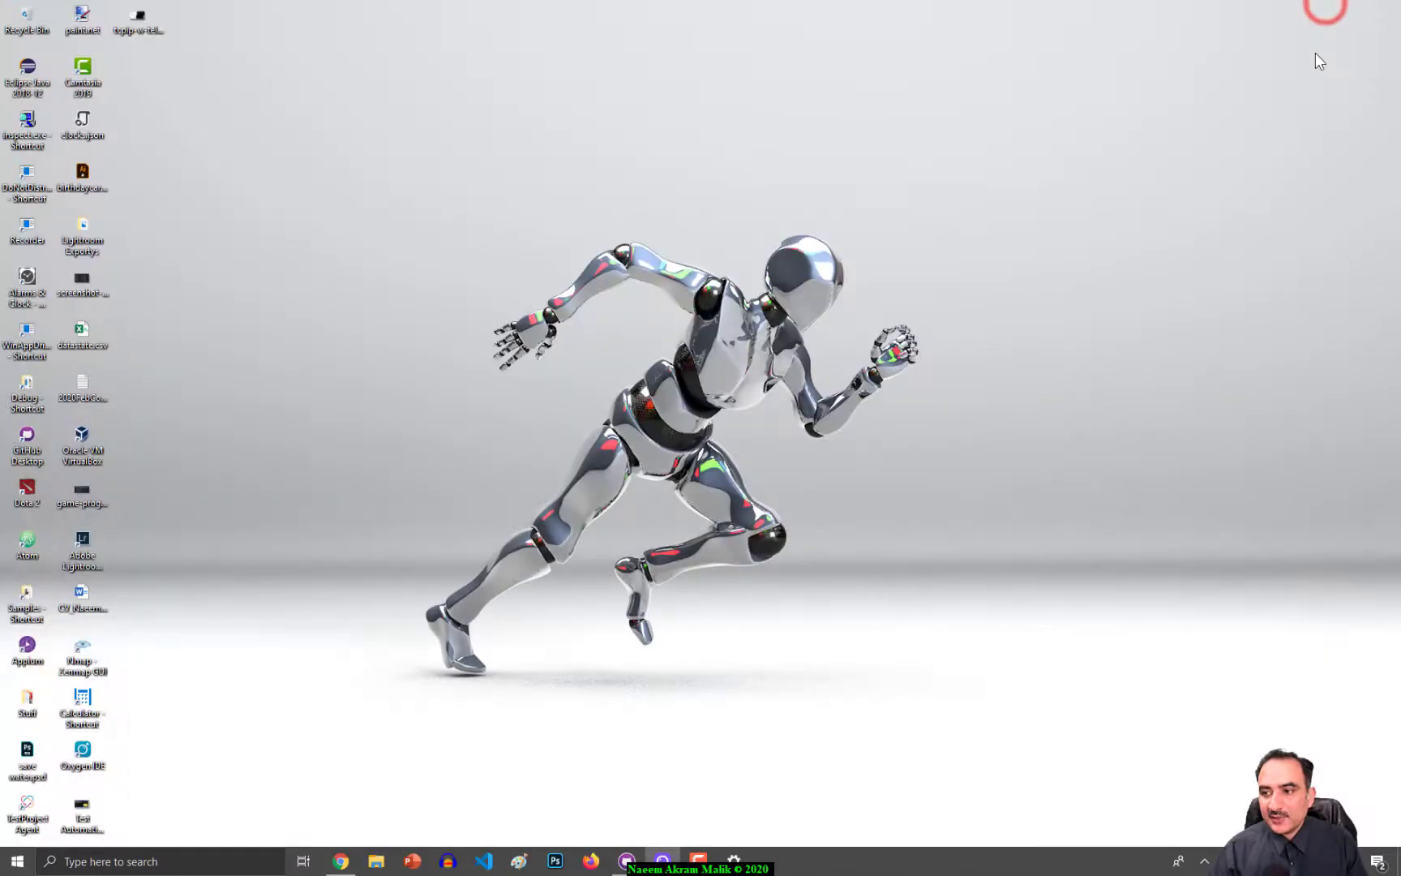